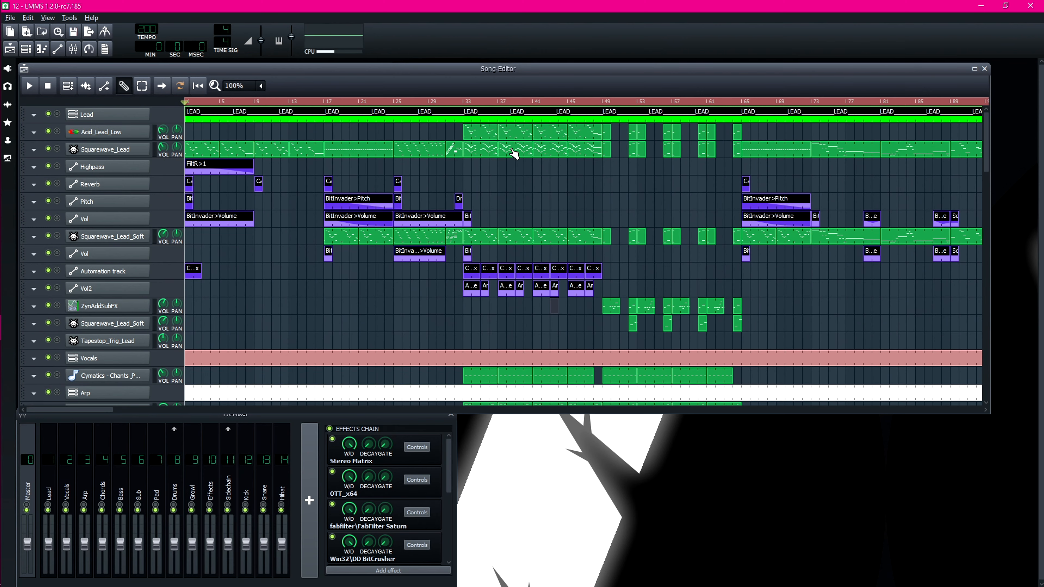
# Move the playhead to bar 25 and inspect the notes of the Squarewave_Lead pattern starting there in the piano roll.
pyautogui.scroll(-2, 449, 152)
pyautogui.scroll(2, 452, 149)
pyautogui.click(457, 100)
pyautogui.scroll(-15, 571, 181)
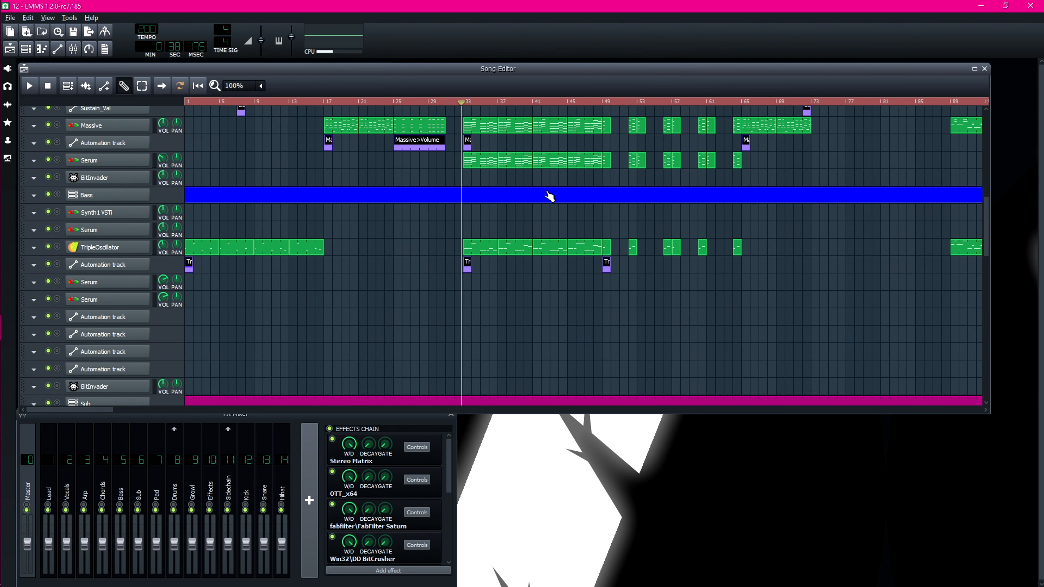
pyautogui.scroll(15, 549, 197)
pyautogui.moveTo(461, 116); pyautogui.dragTo(393, 116)
pyautogui.doubleClick(420, 152)
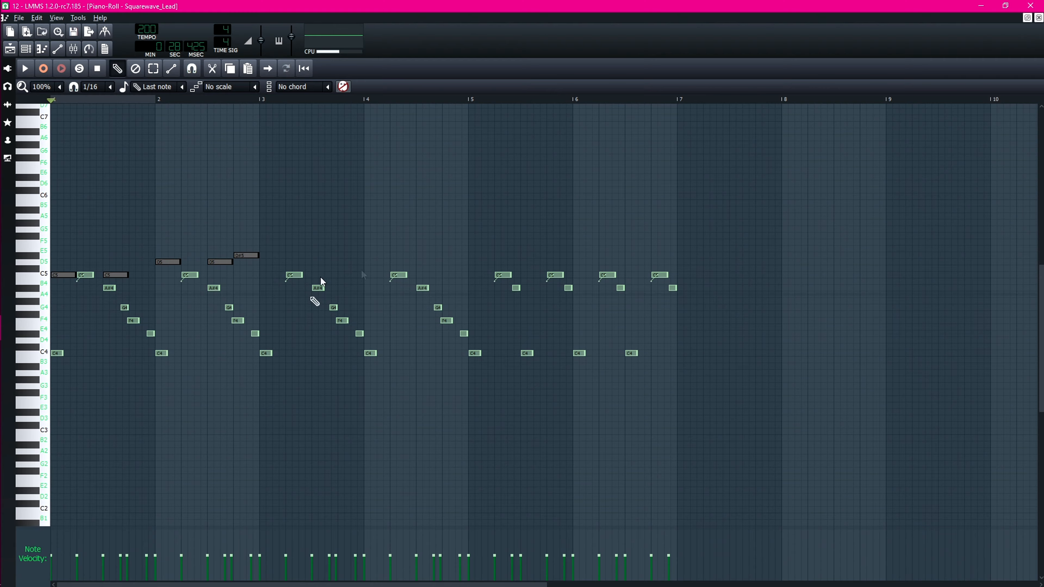
pyautogui.click(1039, 18)
# Inspect the notes of the Cymatics Terror Full Kick pattern that starts at bar 25.
pyautogui.scroll(-10, 443, 233)
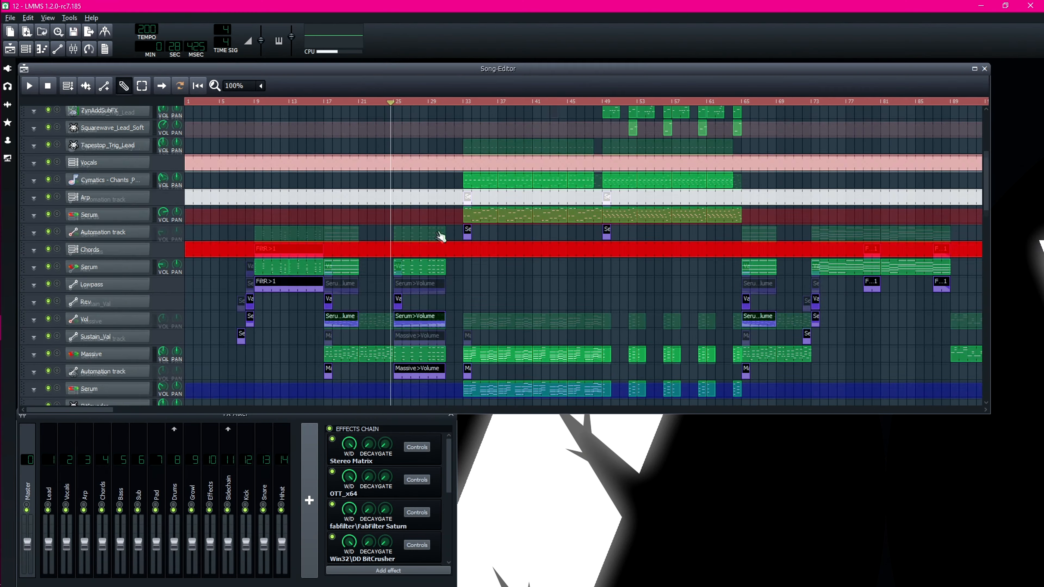
pyautogui.scroll(1, 446, 233)
pyautogui.scroll(-10, 464, 243)
pyautogui.scroll(9, 451, 262)
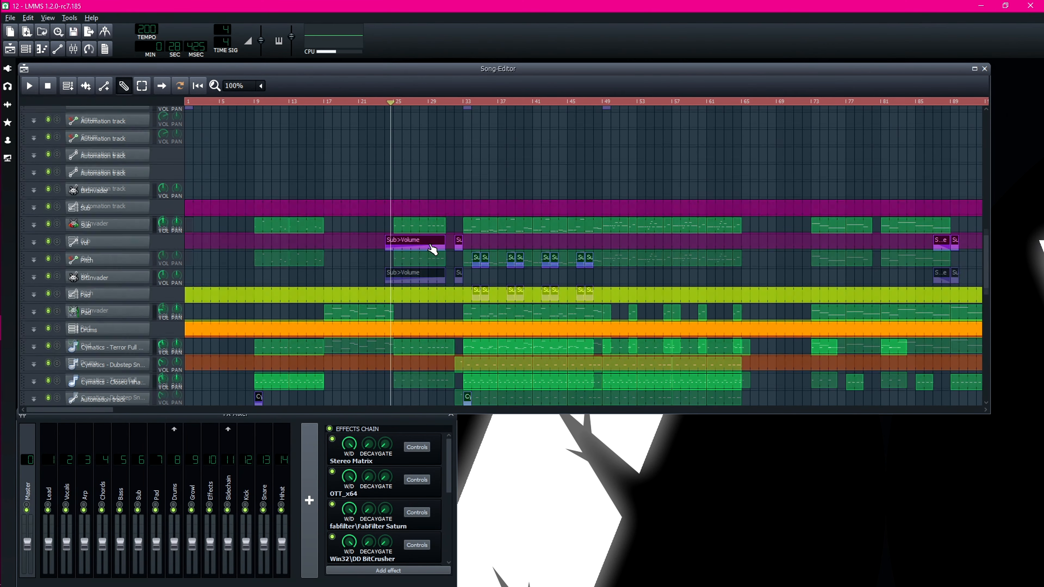
pyautogui.scroll(-7, 429, 242)
pyautogui.doubleClick(418, 256)
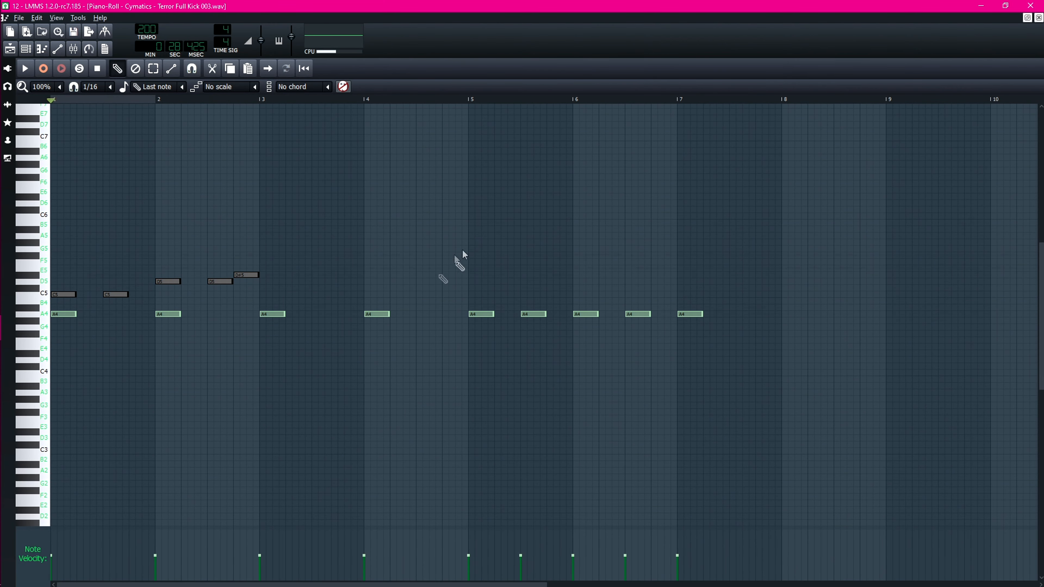
pyautogui.click(1040, 18)
# Inspect the notes of the Sidechain_Trig pattern that starts at bar 25.
pyautogui.scroll(-15, 427, 263)
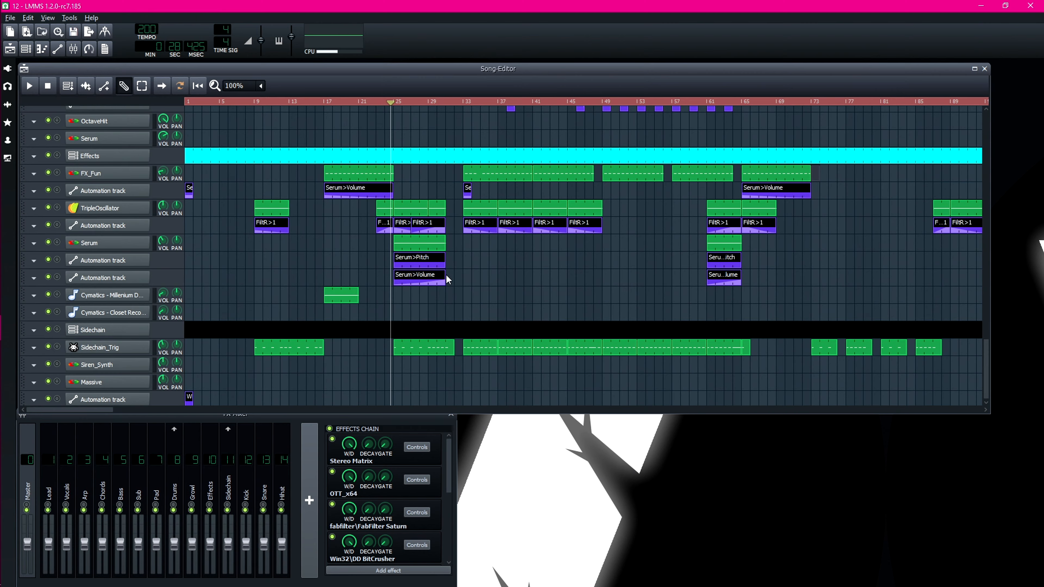
pyautogui.doubleClick(433, 346)
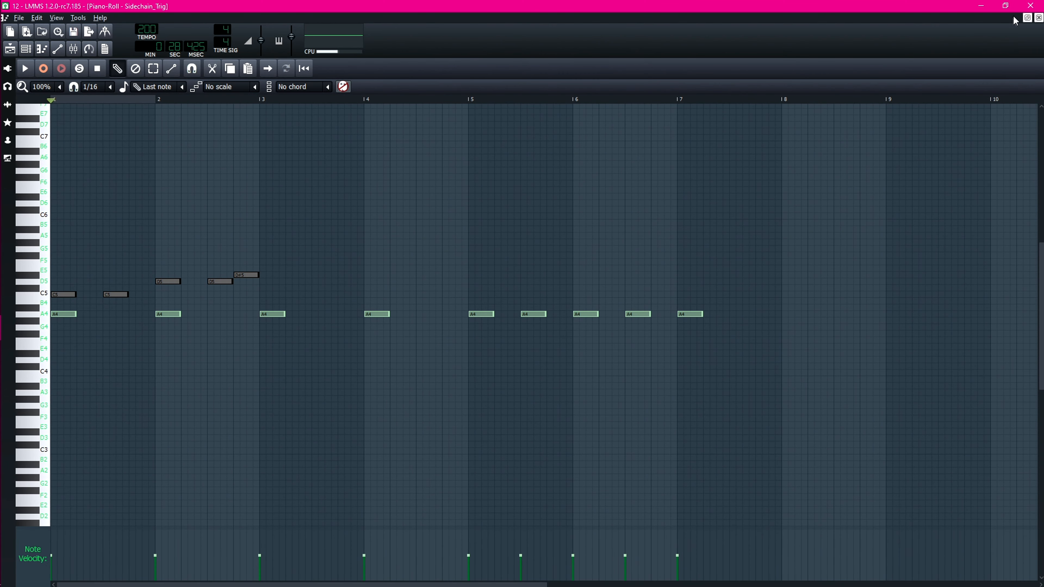
pyautogui.click(1039, 19)
# Realign the playhead to bar 25 and inspect the chord notes of the Massive pattern starting there.
pyautogui.moveTo(398, 103)
pyautogui.mouseDown()
pyautogui.moveTo(381, 102)
pyautogui.moveTo(392, 103)
pyautogui.mouseUp()
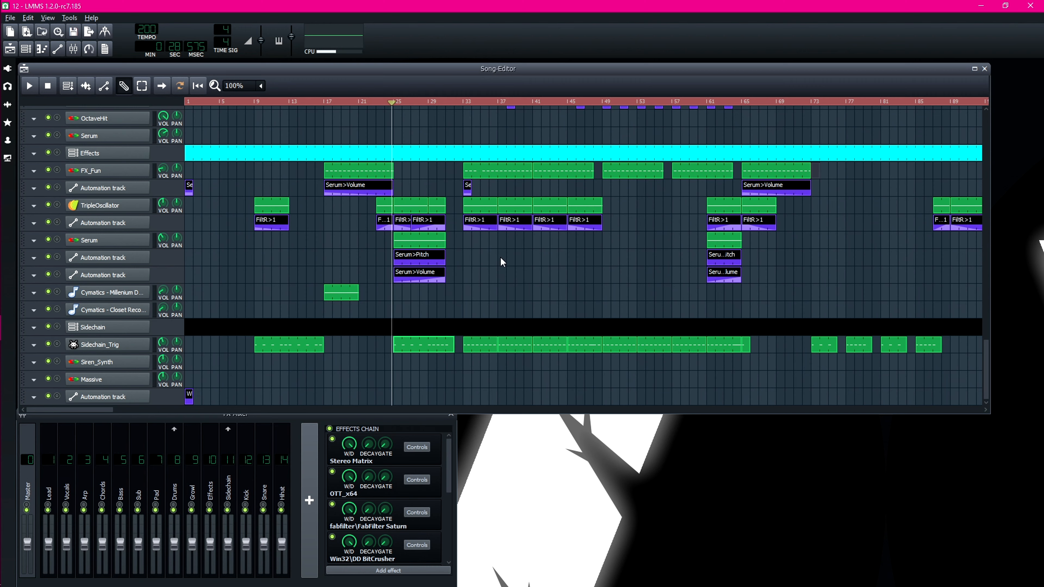
pyautogui.scroll(10, 411, 220)
pyautogui.doubleClick(415, 346)
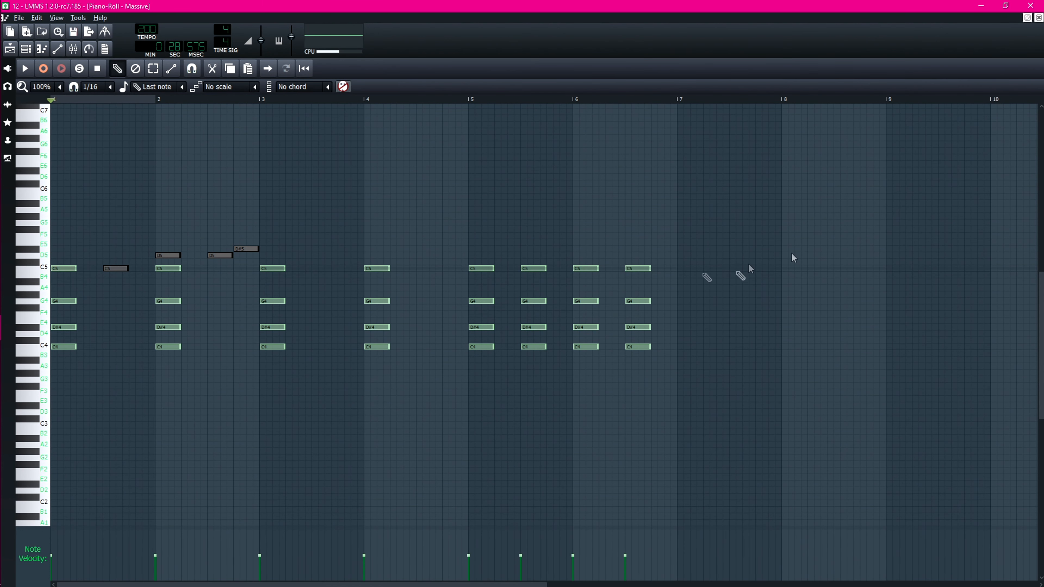
pyautogui.click(1039, 18)
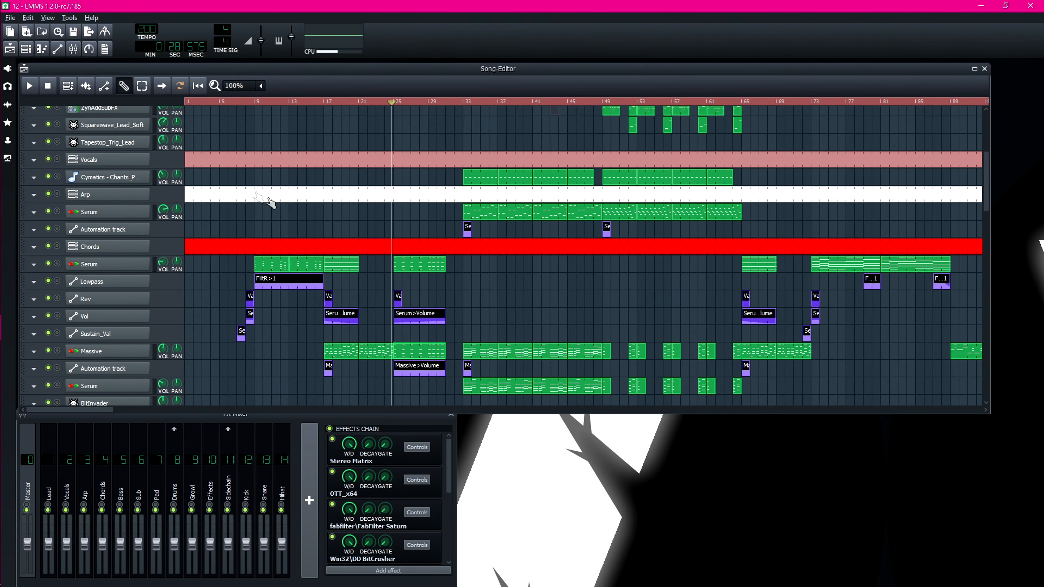
# Set the loop region from bar 25 to bar 31 and listen to that section with all tracks.
pyautogui.scroll(6, 368, 180)
pyautogui.rightClick(393, 97)
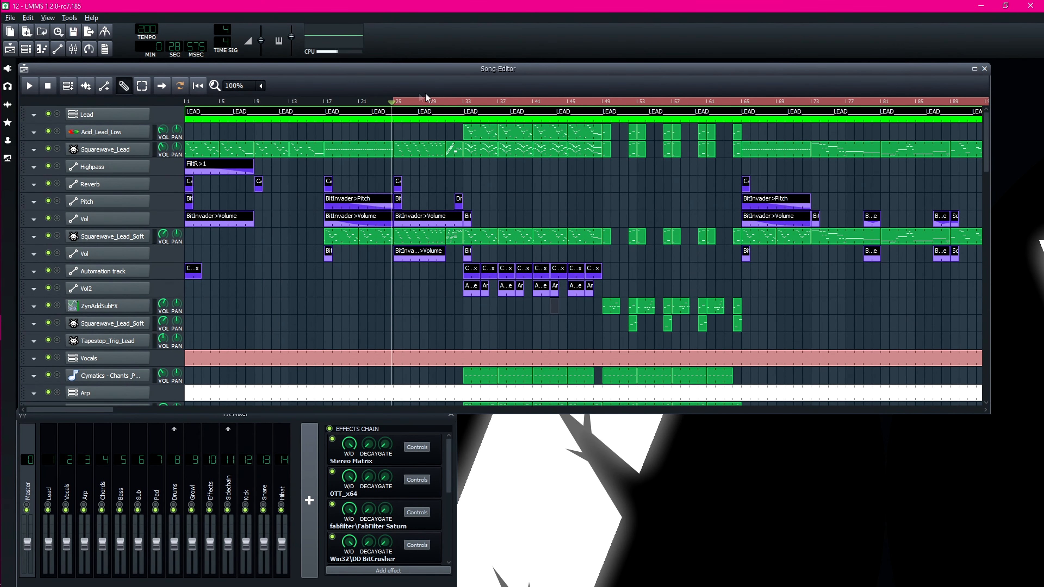
pyautogui.rightClick(442, 103)
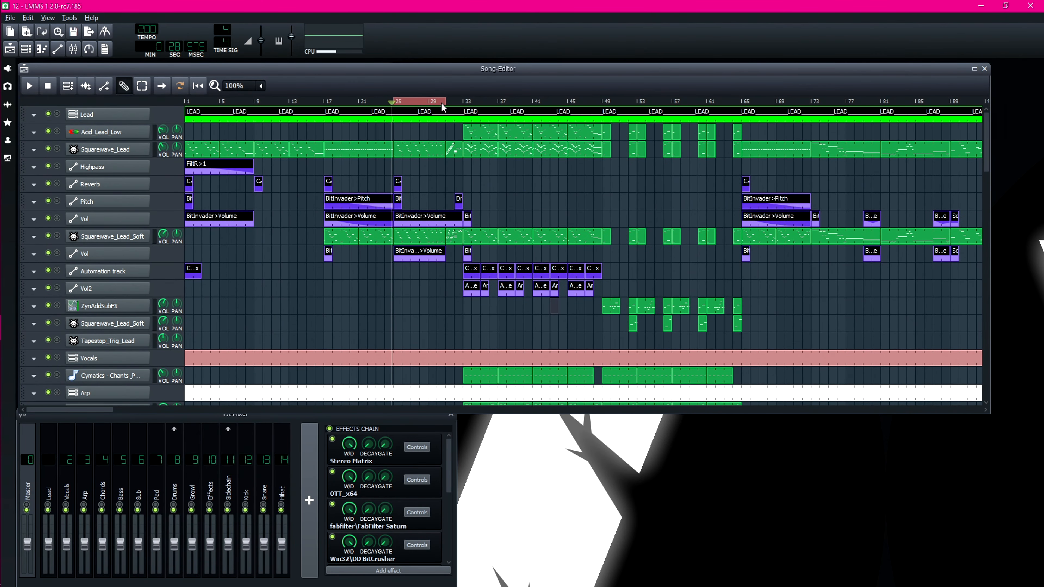
pyautogui.press('space')
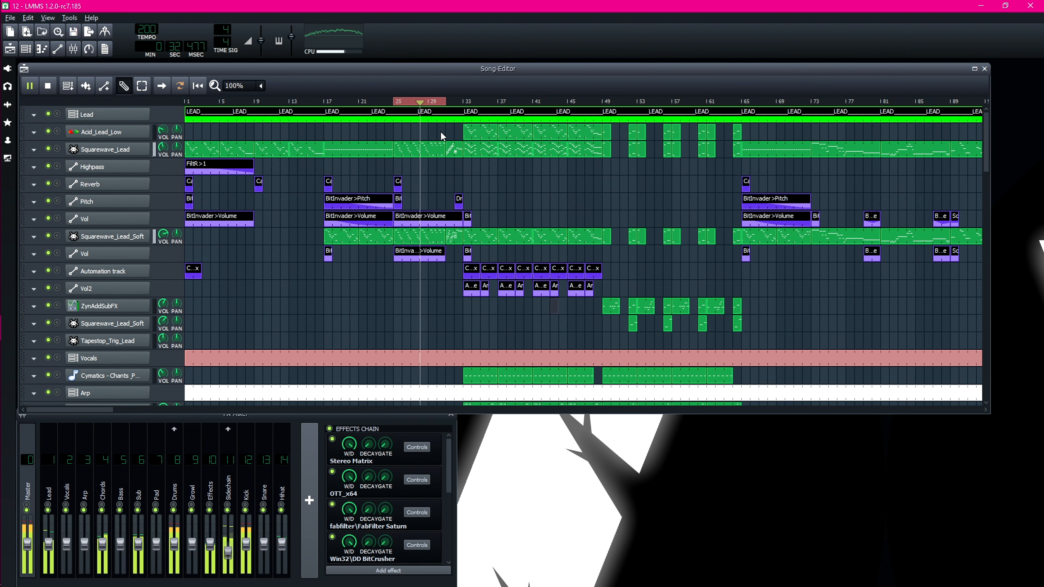
pyautogui.press('space')
# Solo the Squarewave_Lead track, listen to it in the loop, and view its volume automation clip at bar 25.
pyautogui.click(57, 149)
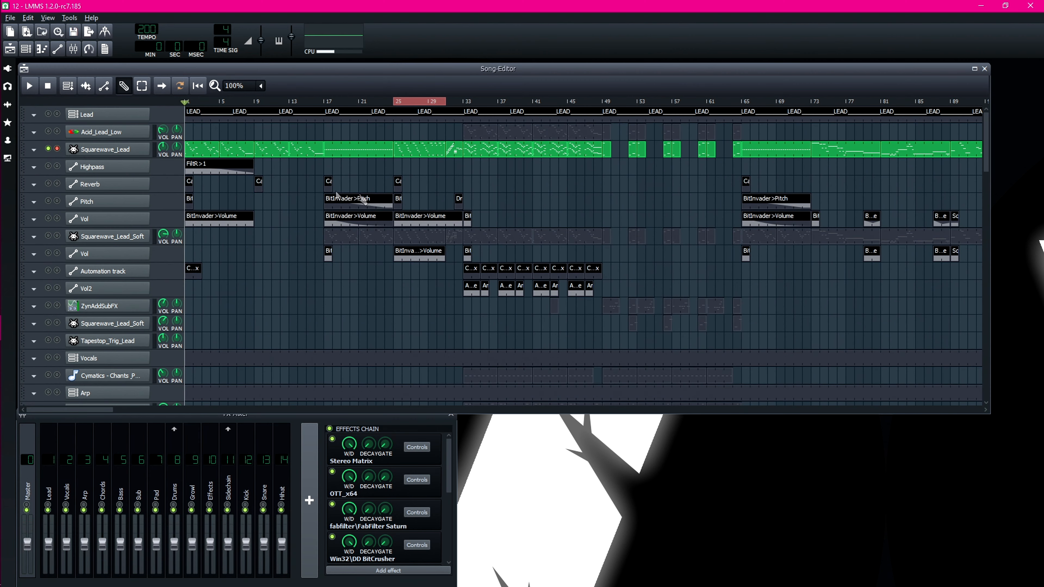
pyautogui.press('space')
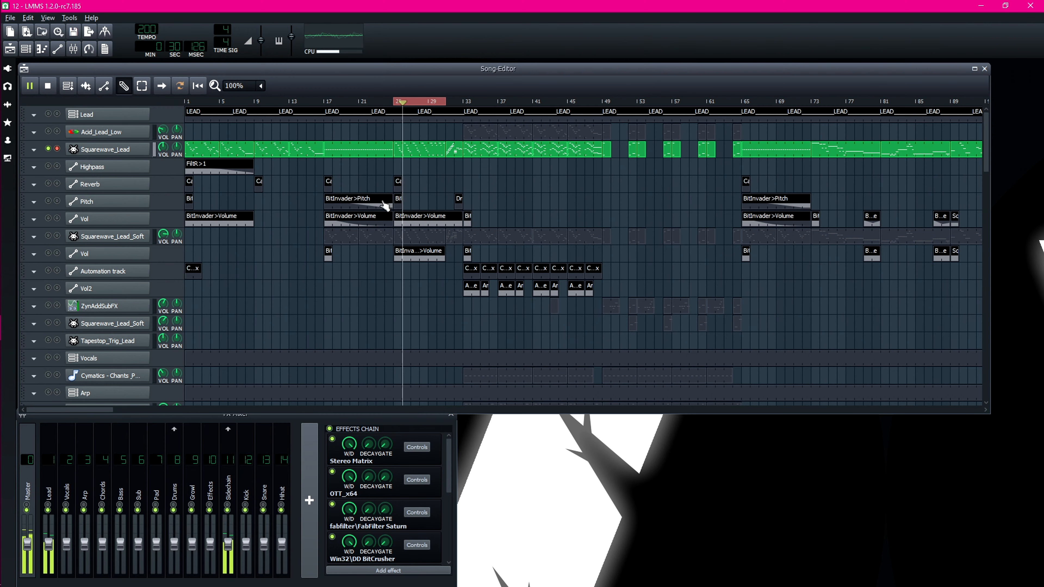
pyautogui.press('space')
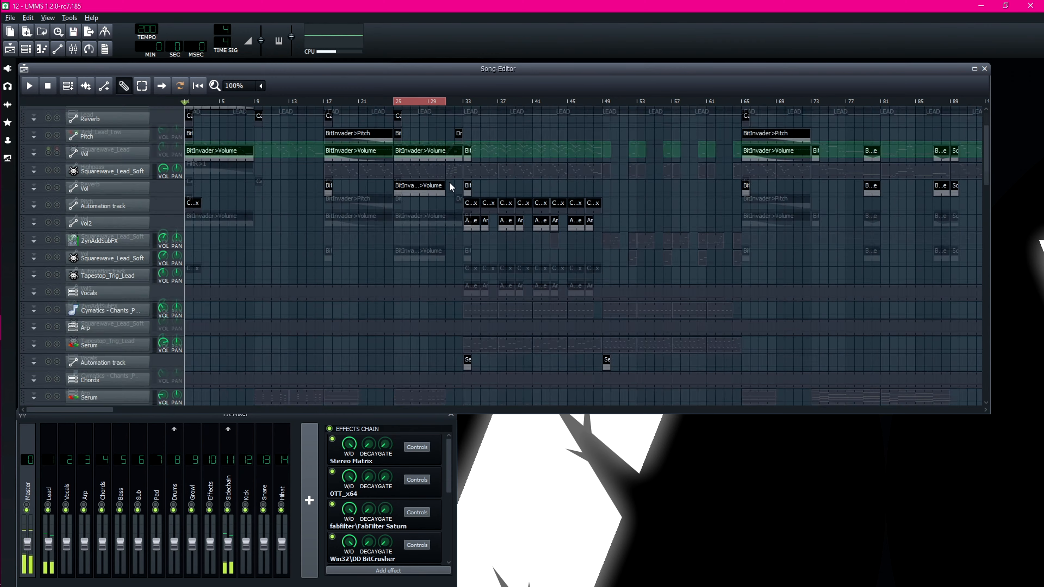
pyautogui.doubleClick(421, 219)
pyautogui.click(1039, 18)
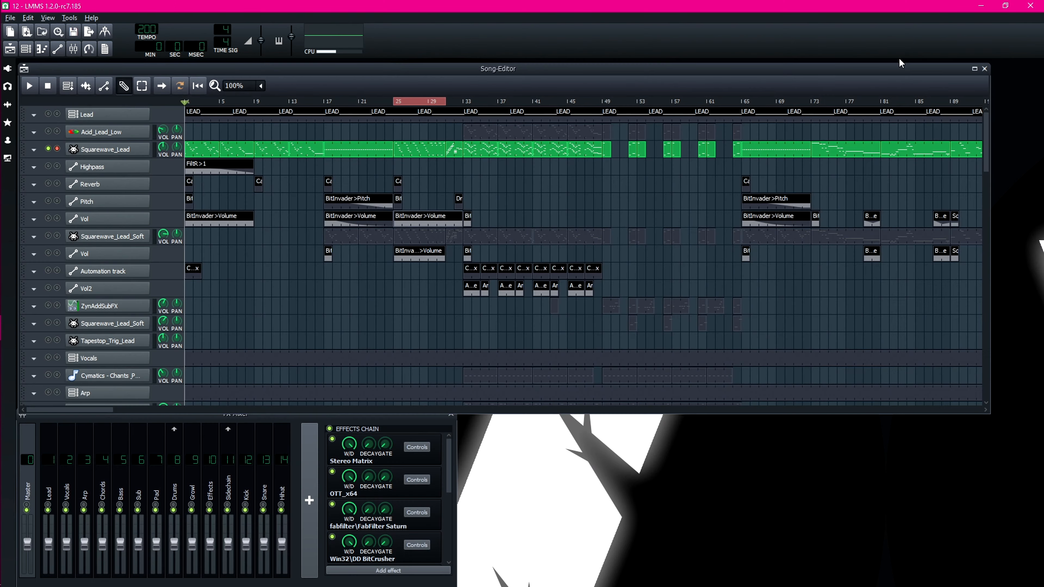
# Solo the Squarewave_Lead_Soft track that starts at bar 17 and listen to it in the loop region.
pyautogui.click(57, 236)
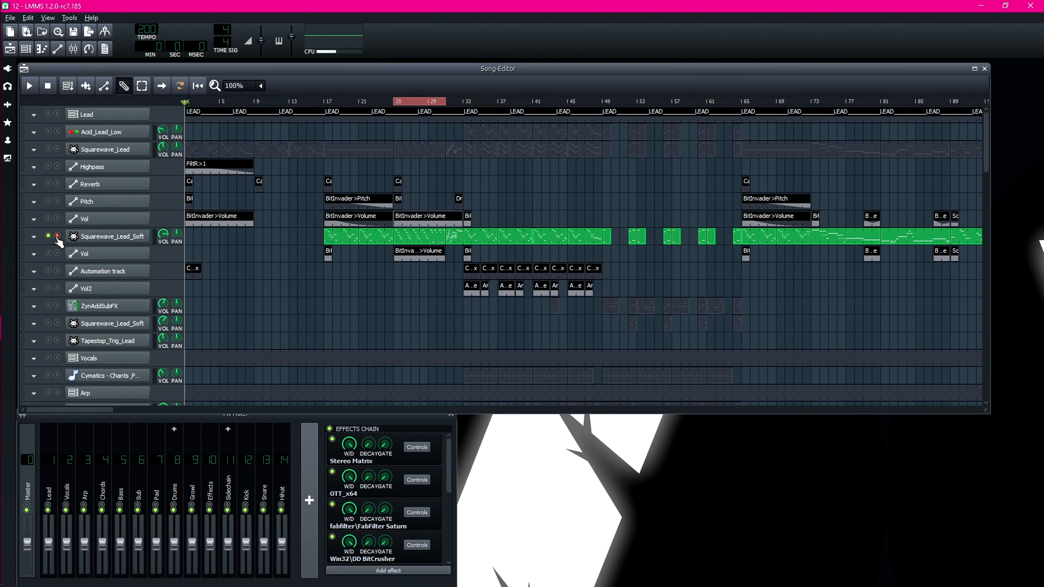
pyautogui.press('space')
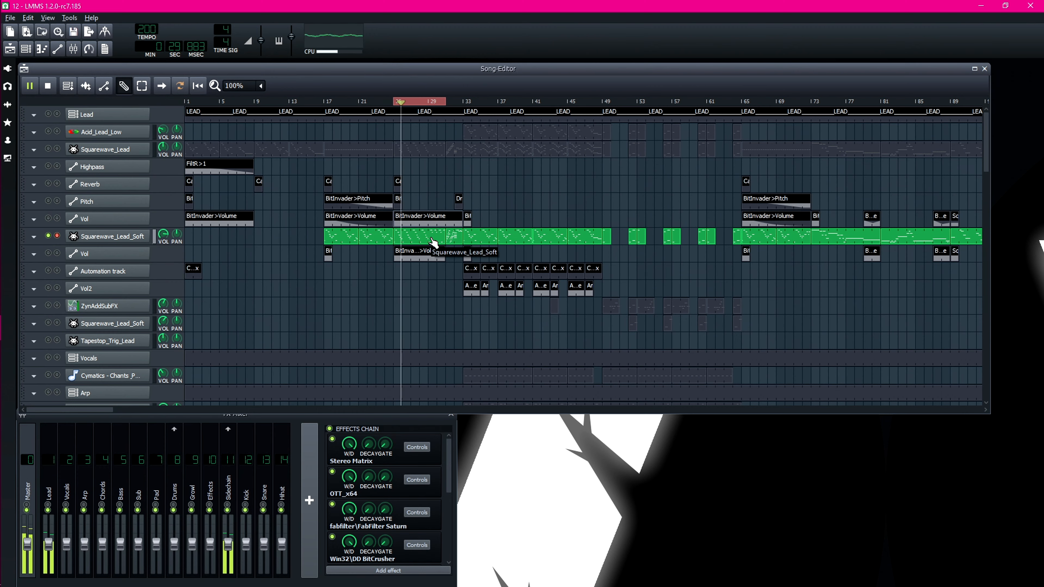
pyautogui.scroll(-5, 302, 204)
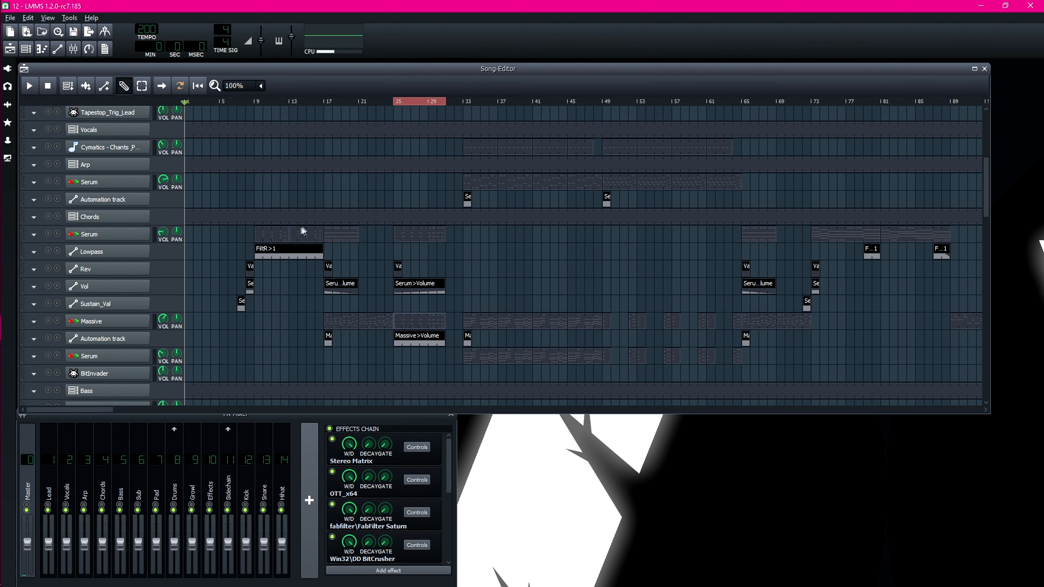
# Solo the first Serum track in the Chords group and listen to it in the loop region.
pyautogui.scroll(1, 291, 212)
pyautogui.click(57, 267)
pyautogui.scroll(1, 356, 268)
pyautogui.scroll(-1, 357, 268)
pyautogui.press('space')
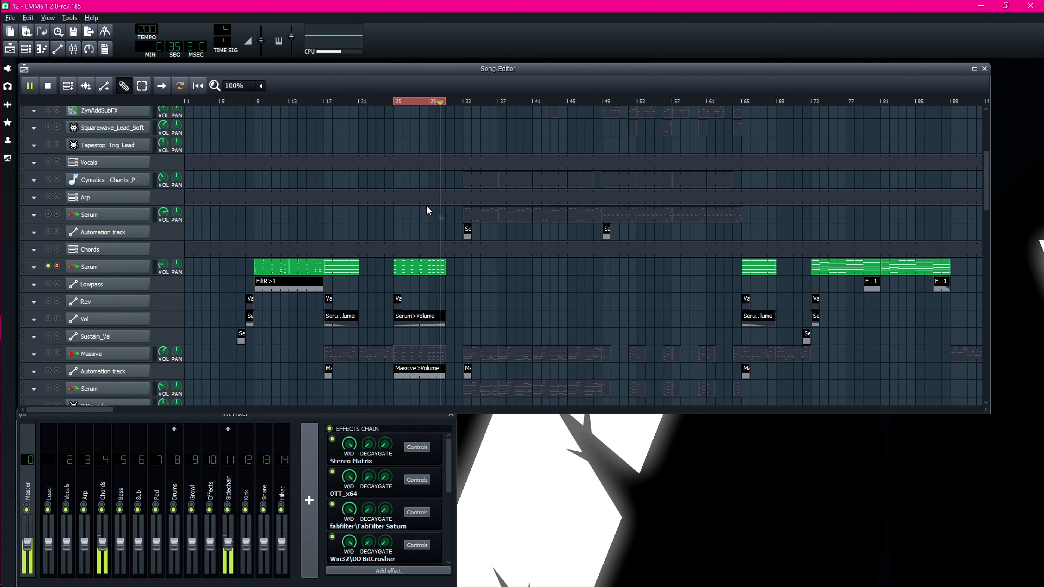
pyautogui.press('space')
# Solo the Massive track in the Chords group and listen to it in the loop region.
pyautogui.scroll(-3, 224, 251)
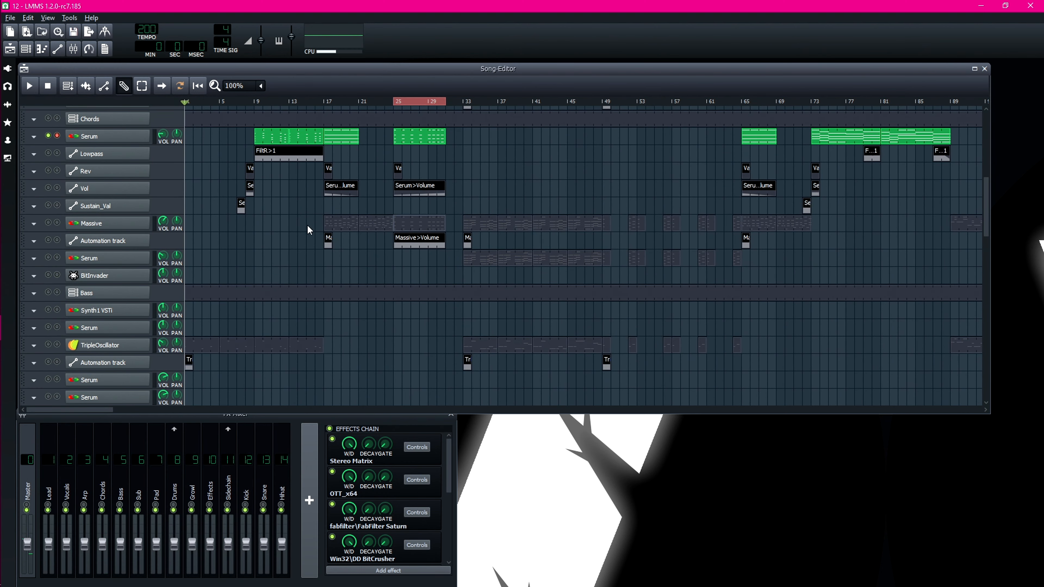
pyautogui.click(57, 222)
pyautogui.press('space')
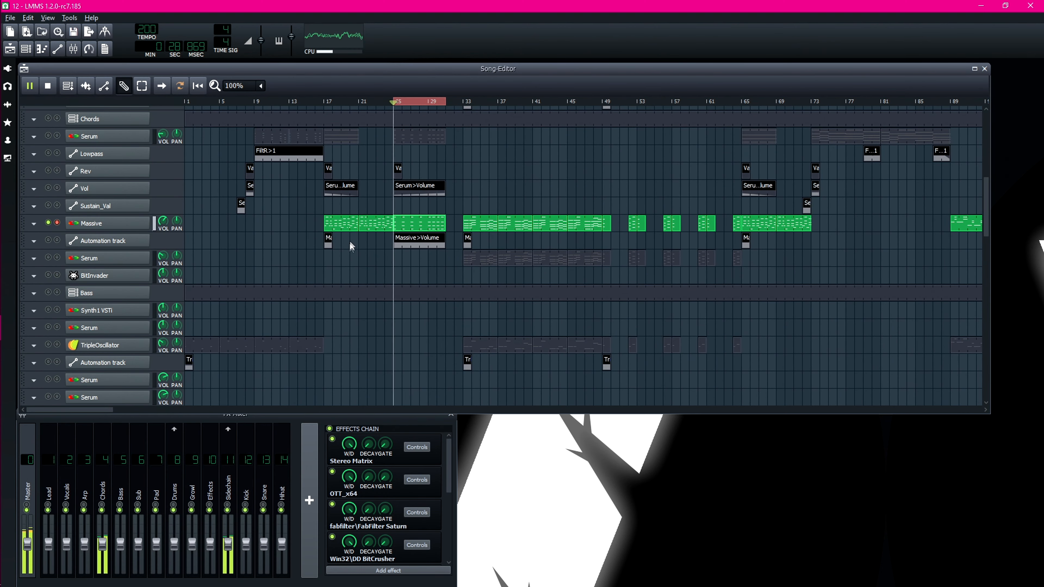
pyautogui.press('space')
# Solo the Sub instrument track and inspect the notes of its pattern starting at bar 25.
pyautogui.scroll(-6, 343, 251)
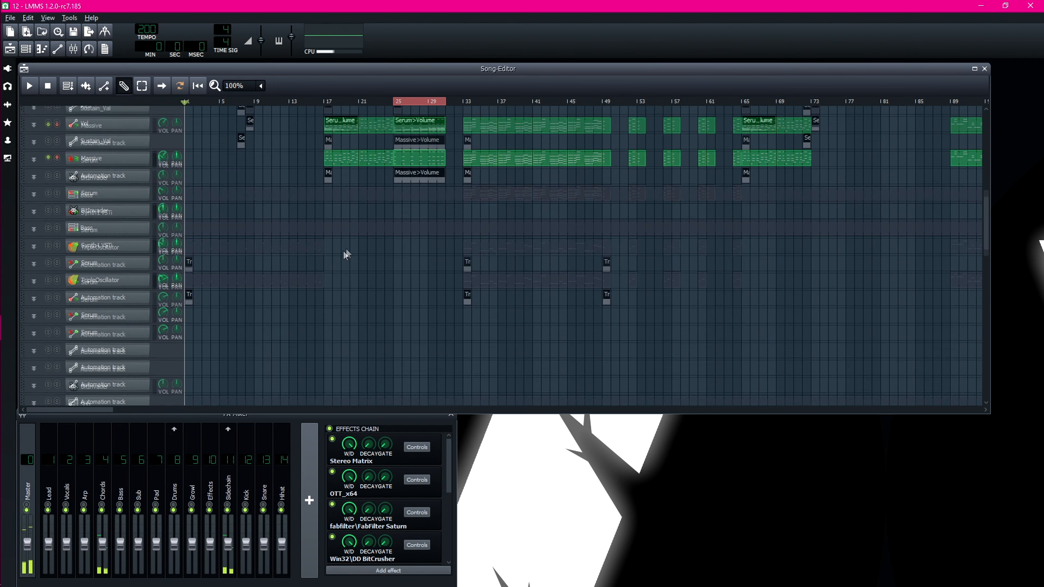
pyautogui.scroll(-1, 365, 218)
pyautogui.click(57, 127)
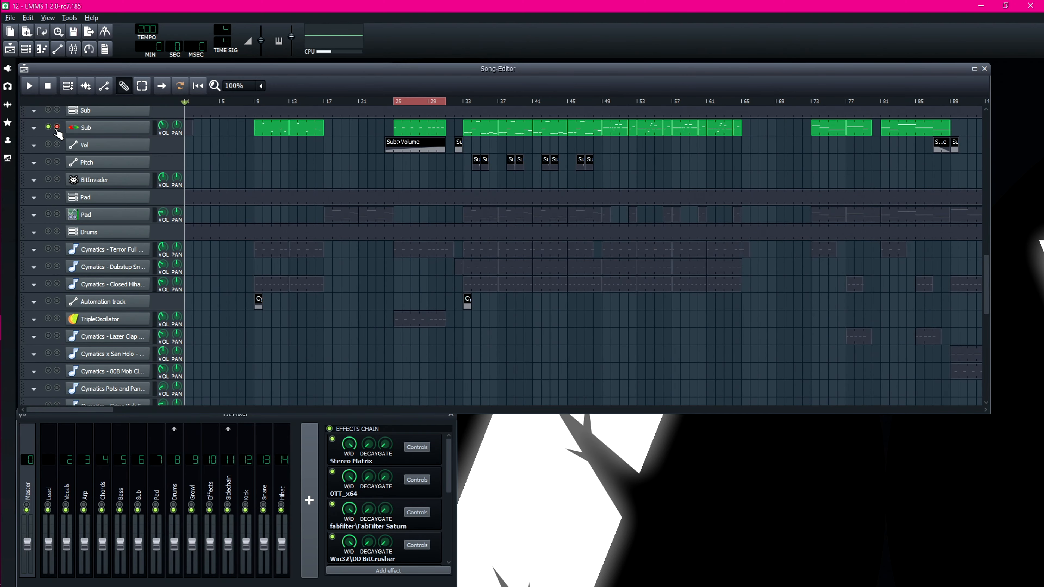
pyautogui.doubleClick(399, 136)
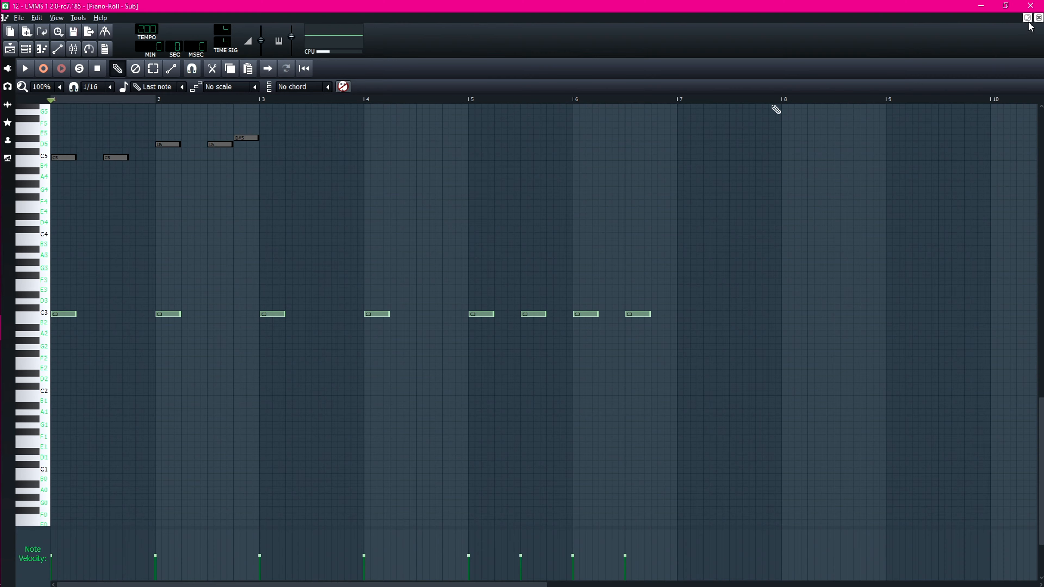
pyautogui.click(1039, 18)
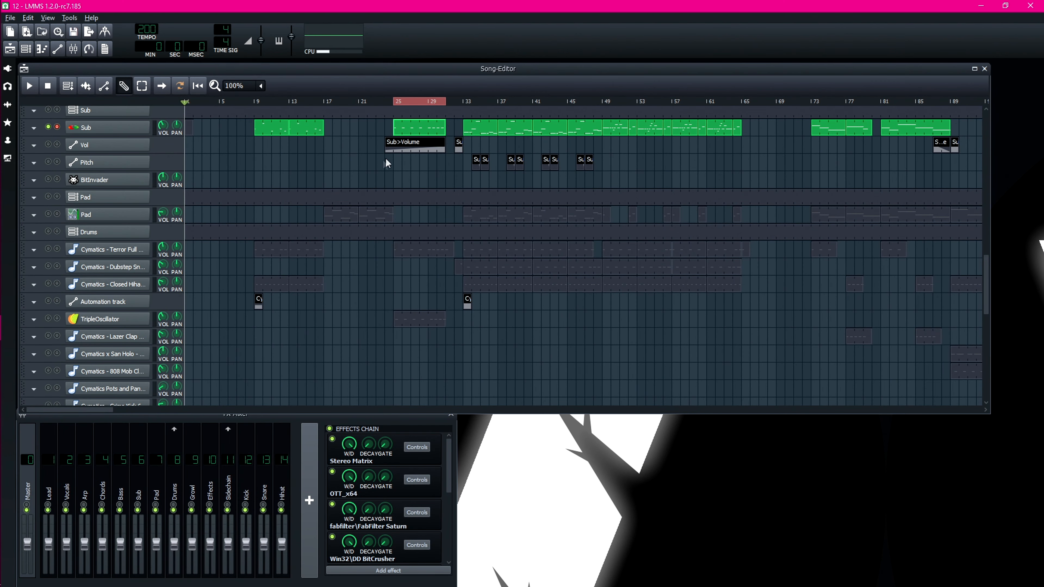
# Enable the Sub's Vol automation track and listen to the soloed Sub in the loop region.
pyautogui.click(48, 145)
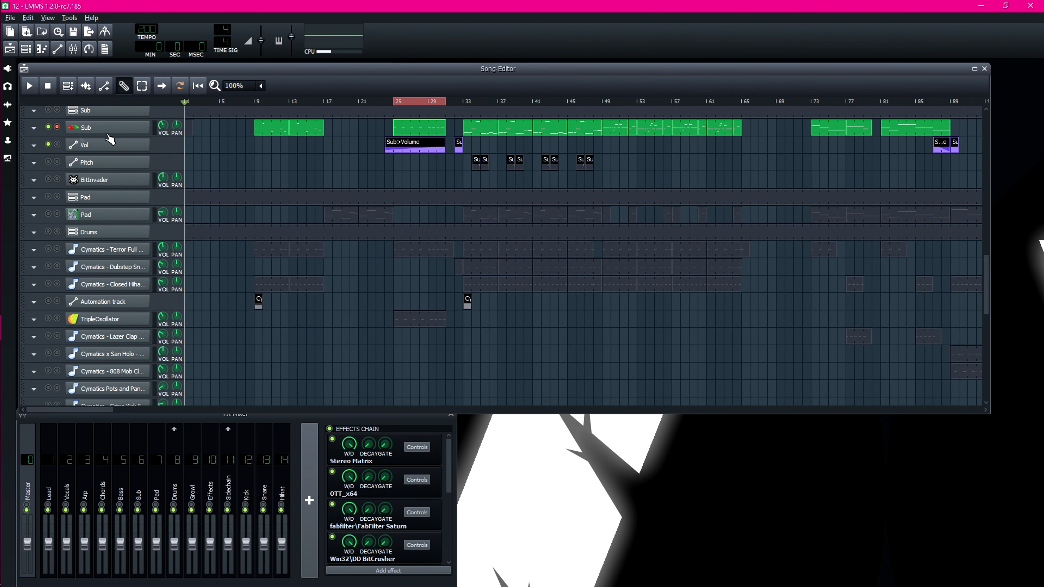
pyautogui.press('space')
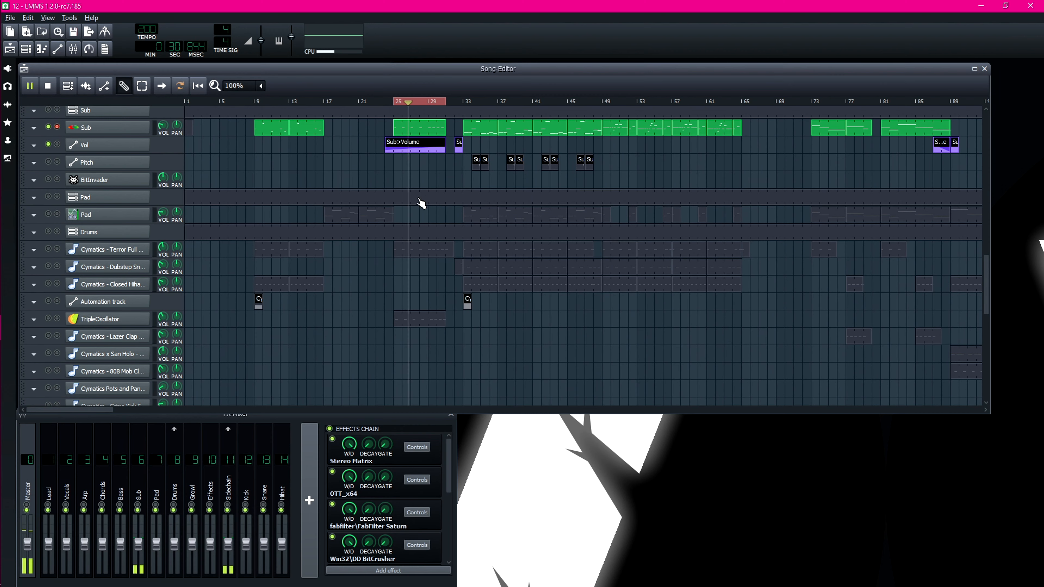
pyautogui.press('space')
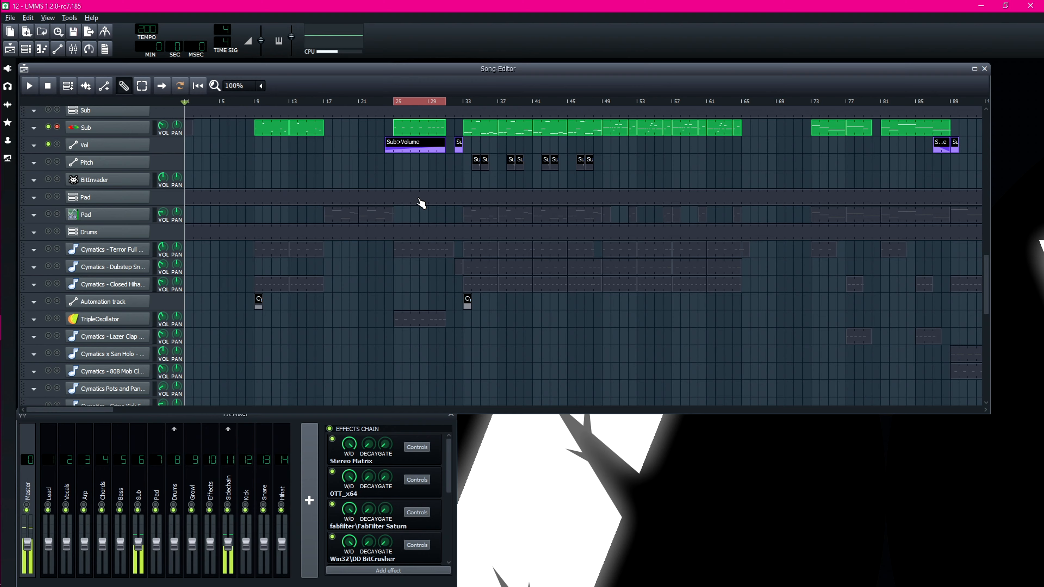
# Solo the Cymatics Terror Full Kick track in the Drums group and listen to it in the loop region.
pyautogui.scroll(-5, 424, 191)
pyautogui.scroll(3, 450, 185)
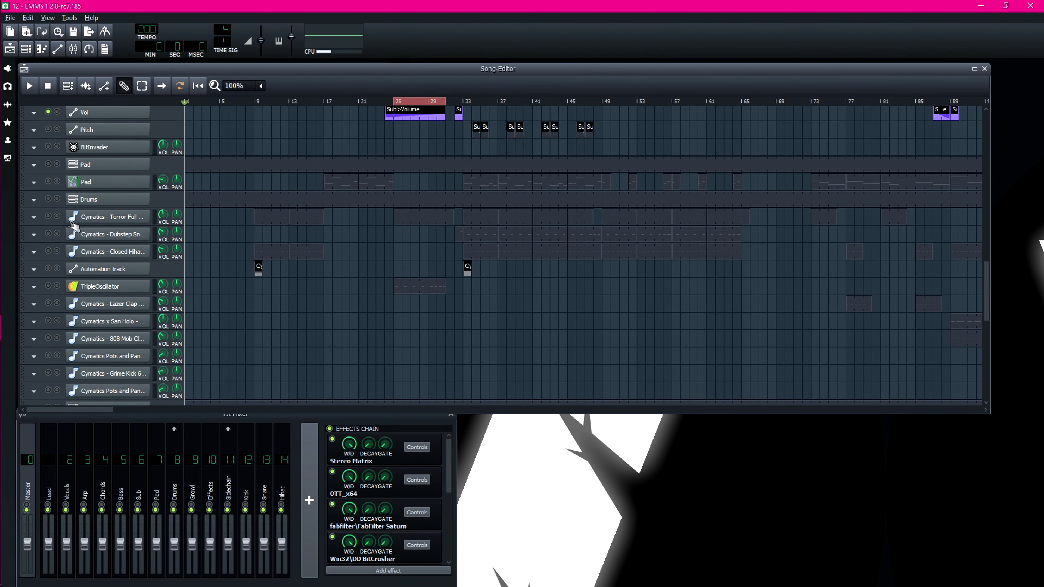
pyautogui.click(56, 218)
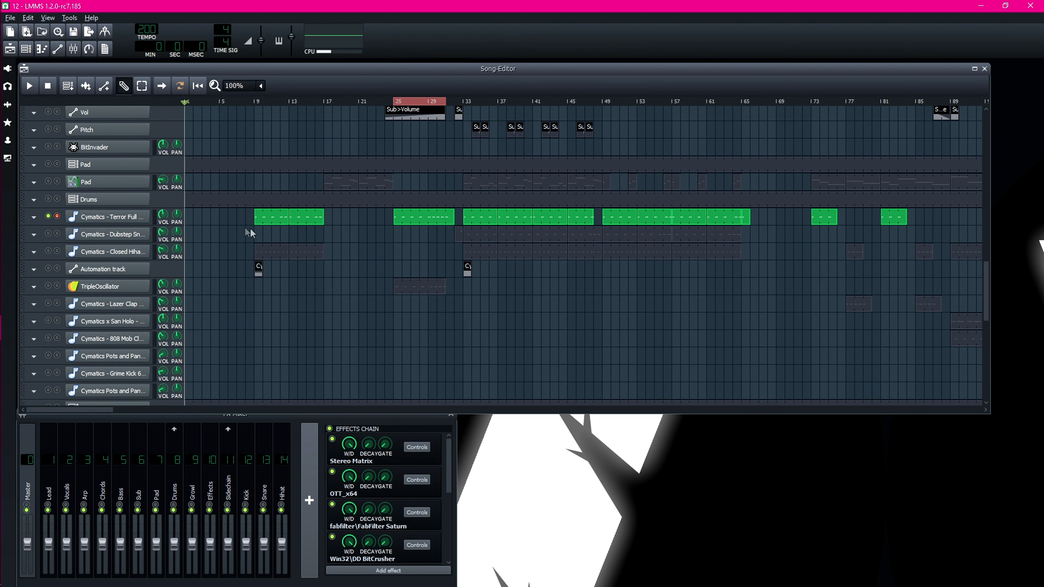
pyautogui.press('space')
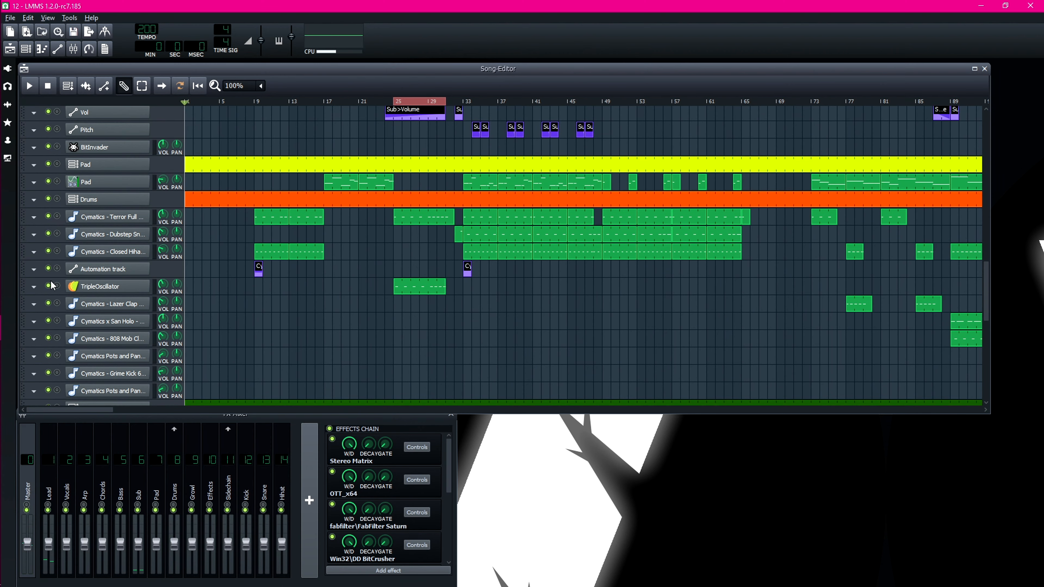
# Solo the TripleOscillator track in the Drums group and listen to it in the loop region.
pyautogui.click(57, 285)
pyautogui.press('space')
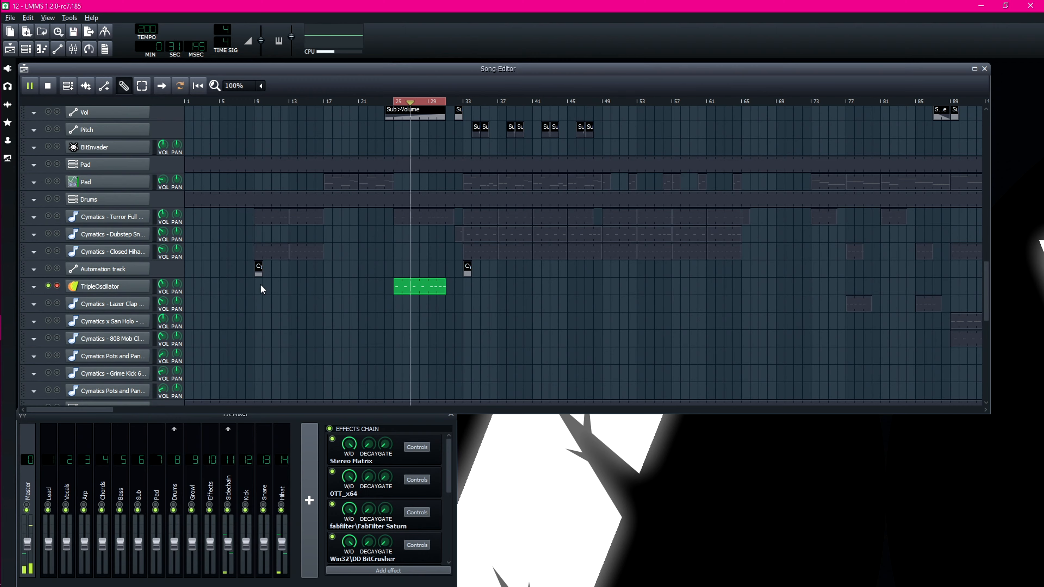
pyautogui.scroll(-5, 229, 292)
pyautogui.scroll(5, 246, 288)
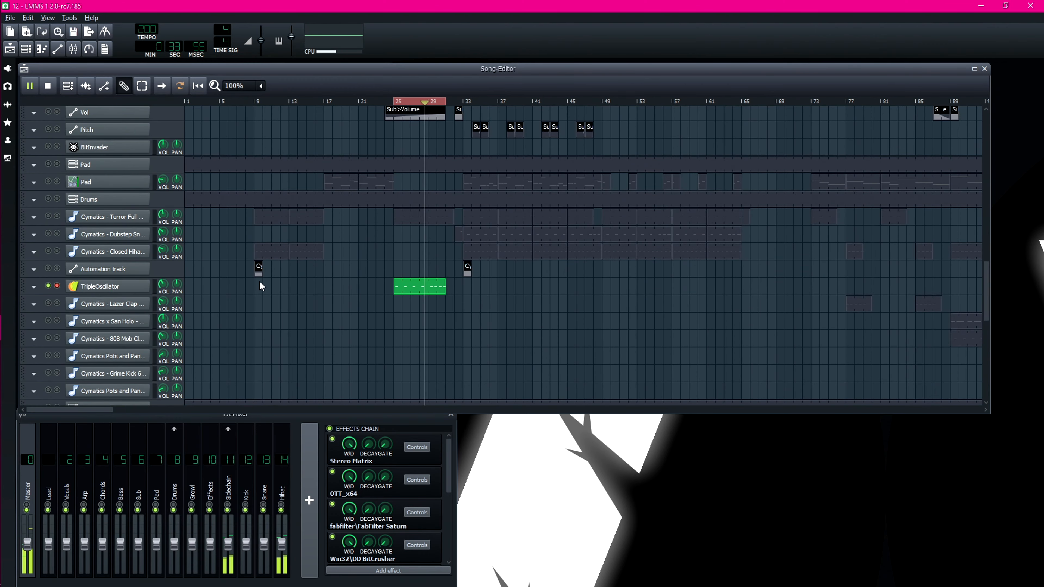
# Inspect the notes of the soloed Drums TripleOscillator pattern, and listen to it together with the Terror Full Kick before ending the solo.
pyautogui.doubleClick(416, 290)
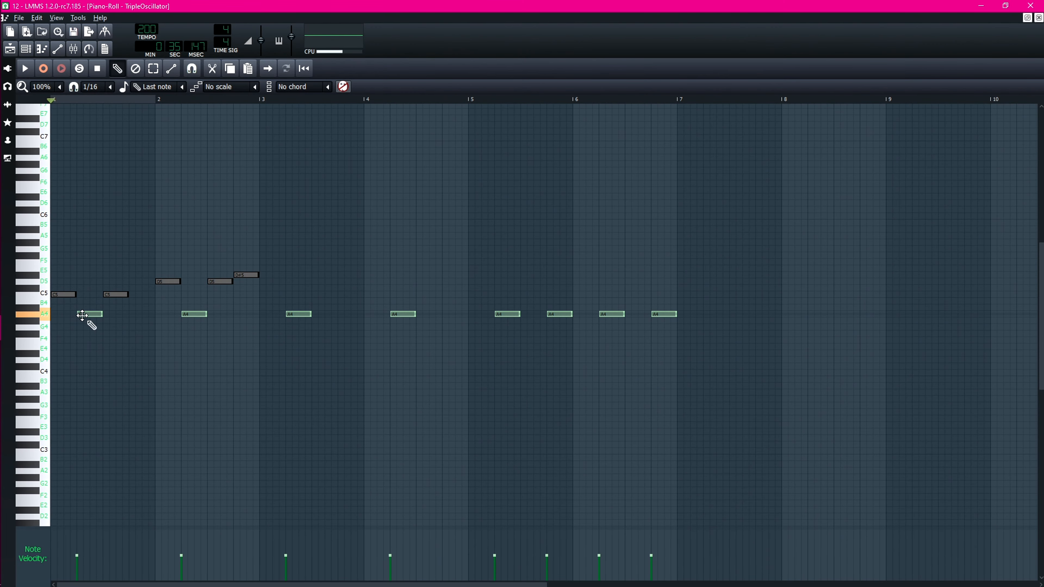
pyautogui.click(1039, 18)
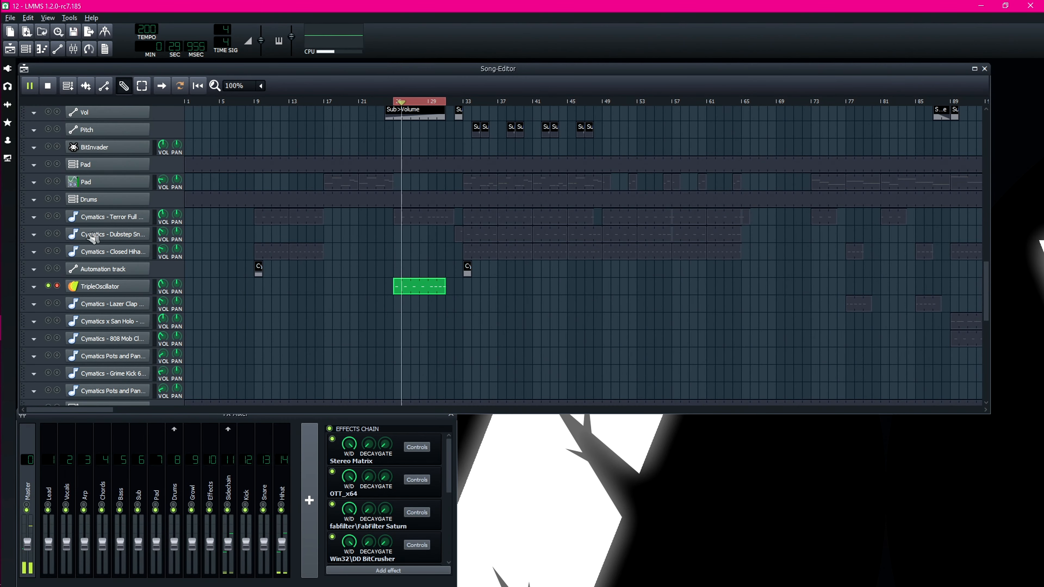
pyautogui.click(48, 217)
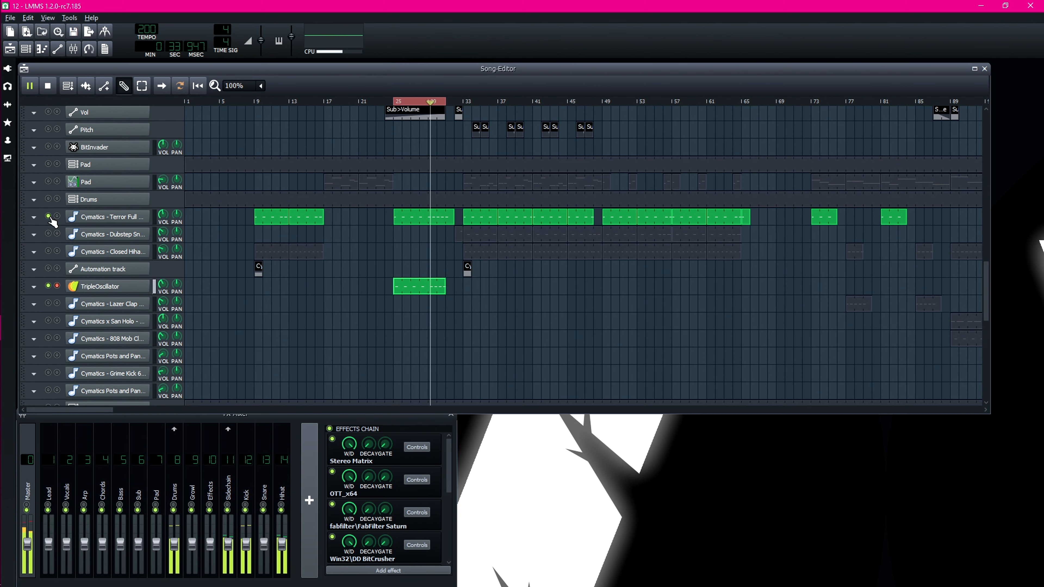
pyautogui.press('space')
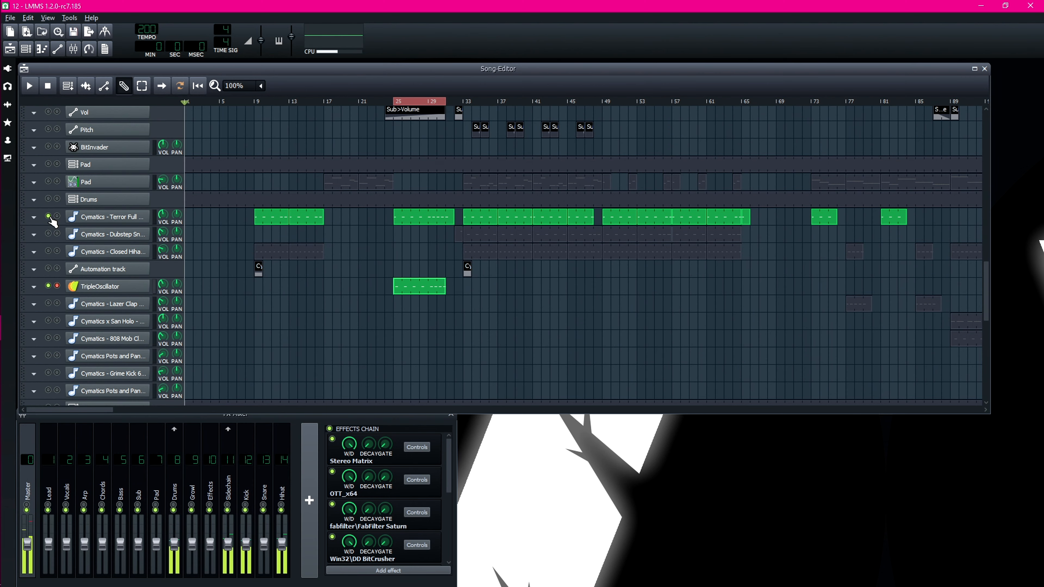
pyautogui.scroll(-3, 87, 212)
pyautogui.click(58, 189)
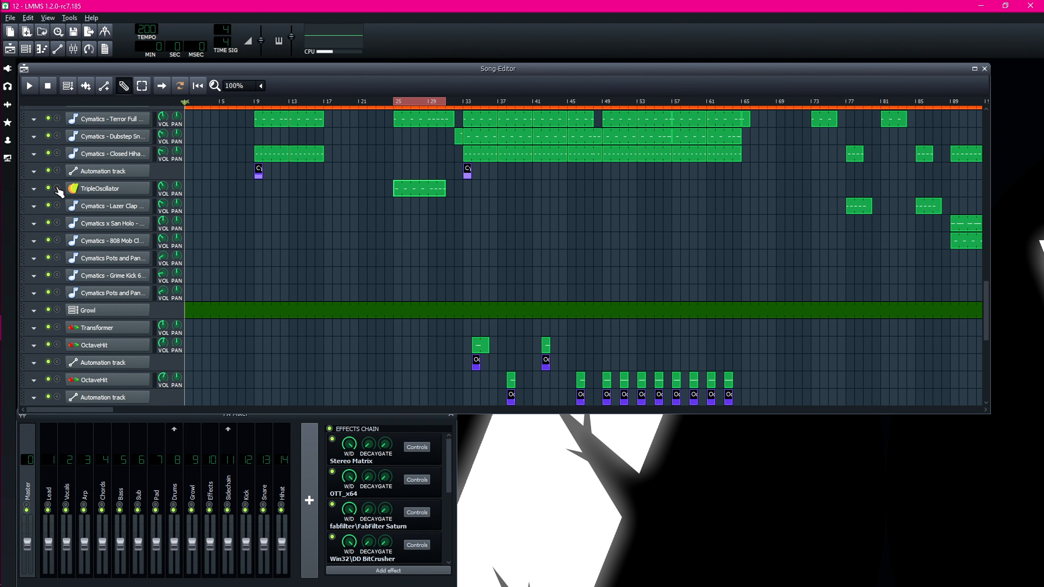
# Solo the Serum track in the Effects group with its Pitch and Volume automation tracks enabled, and listen to it in the loop region.
pyautogui.scroll(-6, 335, 186)
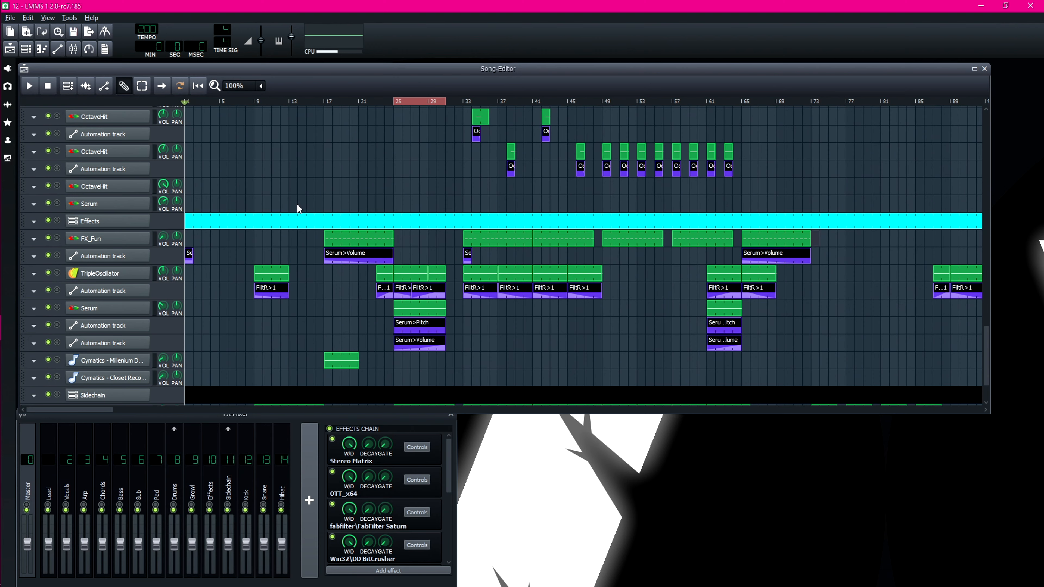
pyautogui.scroll(-2, 283, 214)
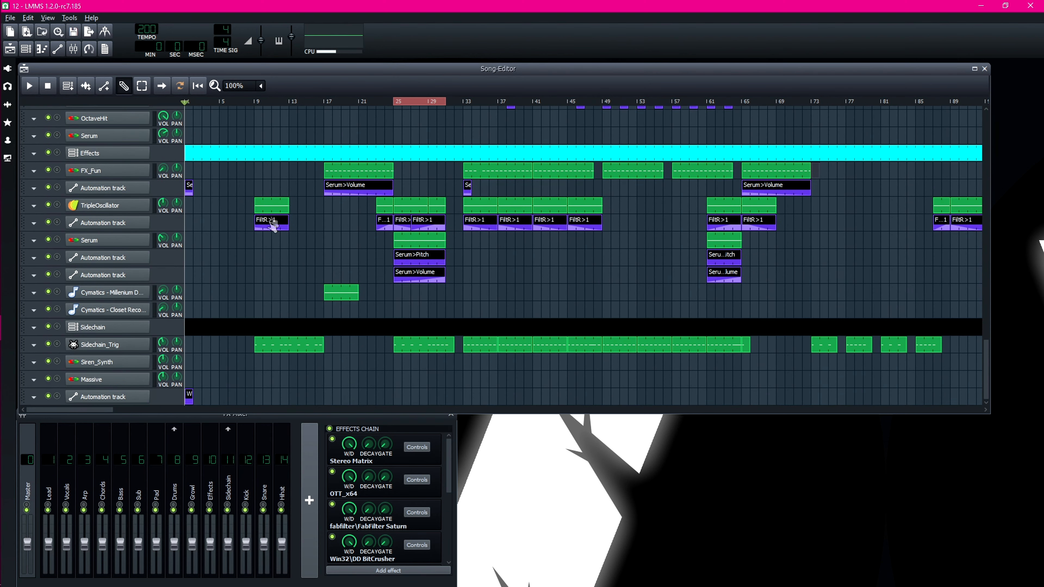
pyautogui.click(57, 205)
pyautogui.click(48, 222)
pyautogui.click(48, 239)
pyautogui.click(48, 257)
pyautogui.click(47, 275)
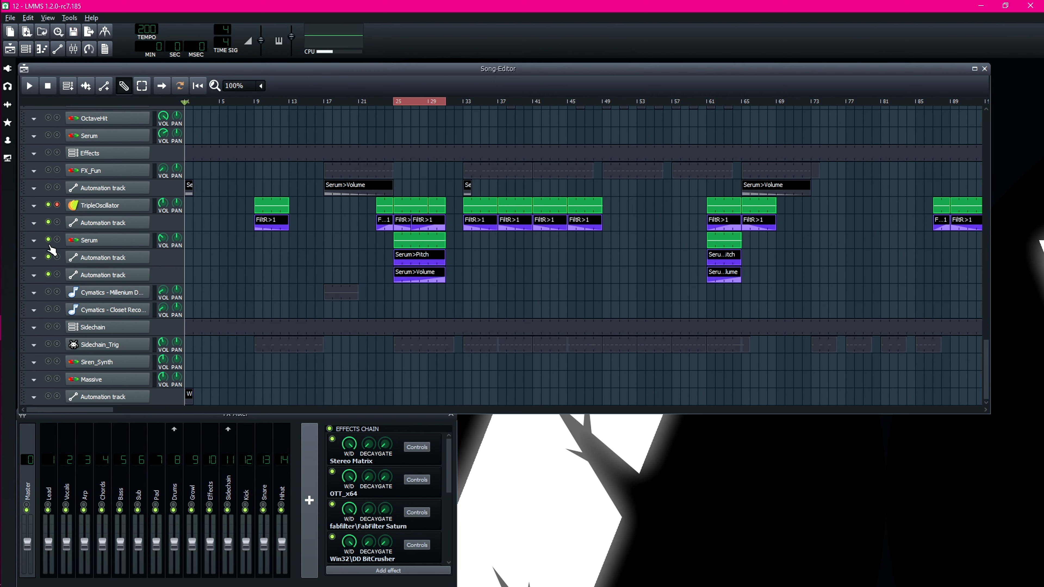
pyautogui.click(57, 239)
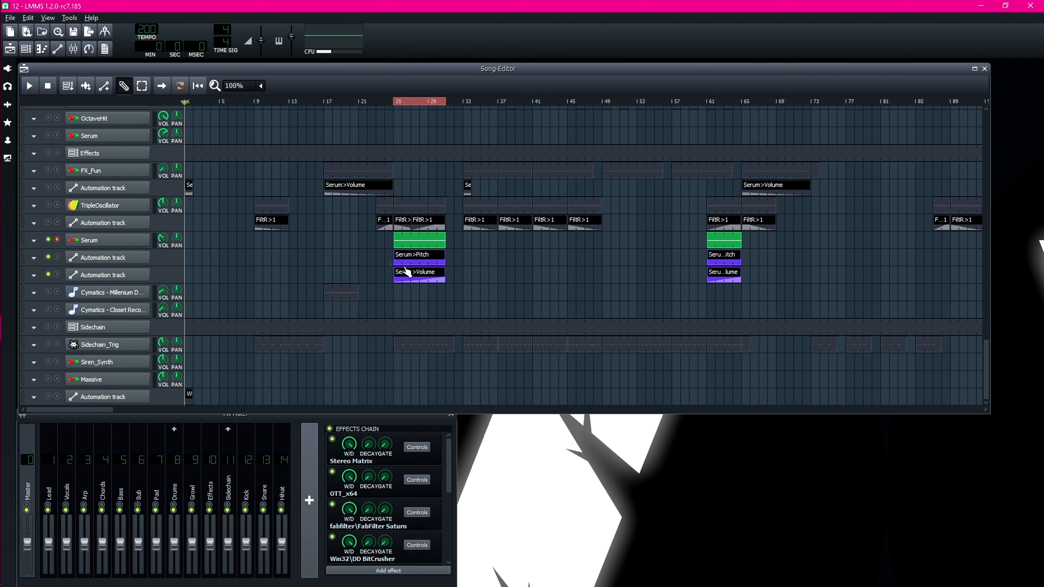
pyautogui.press('space')
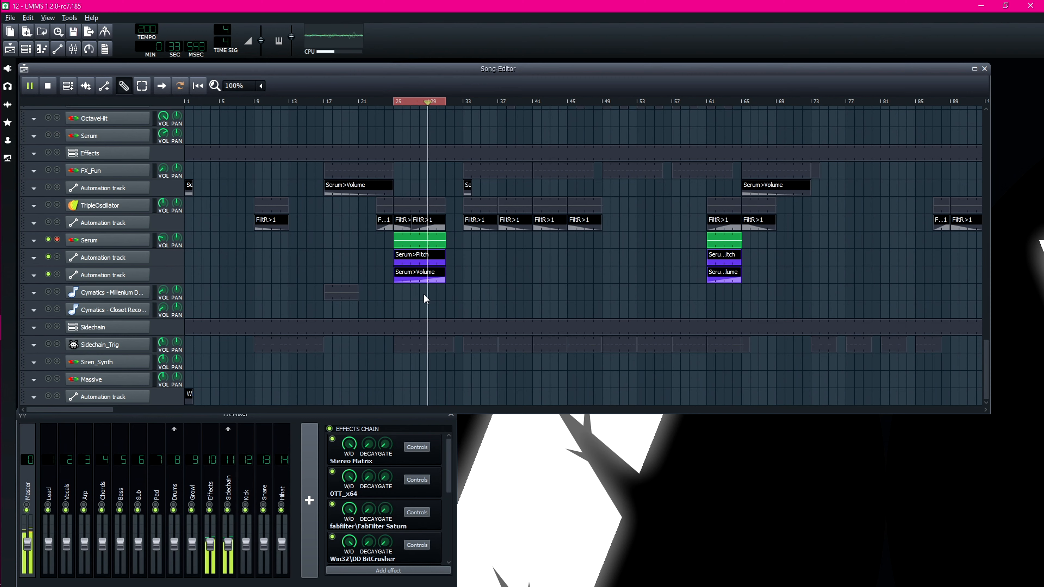
pyautogui.press('space')
# Solo the filter automation track in the Effects group, unmute its TripleOscillator track and listen to them in the loop region.
pyautogui.click(57, 222)
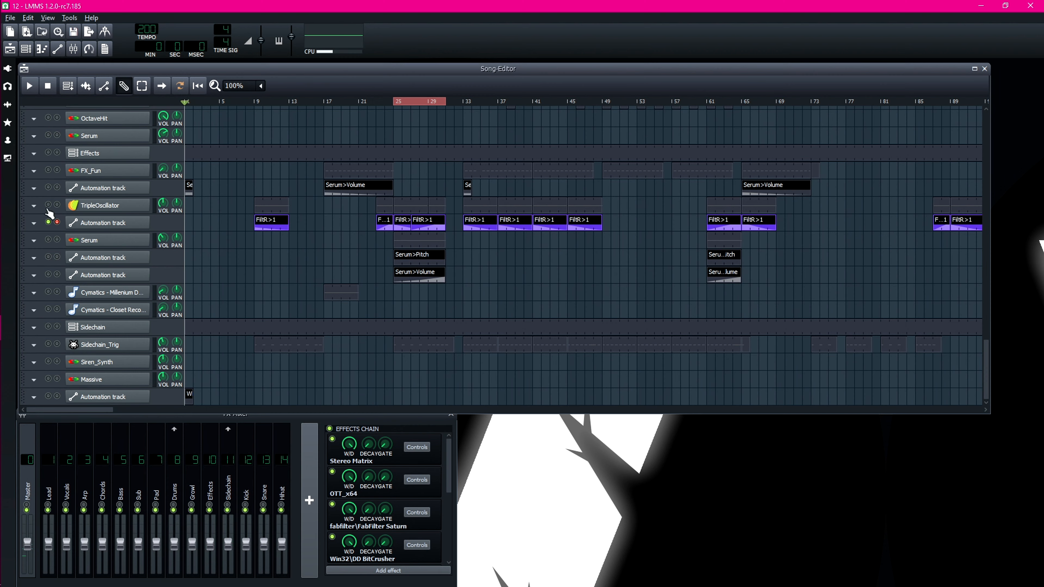
pyautogui.click(47, 206)
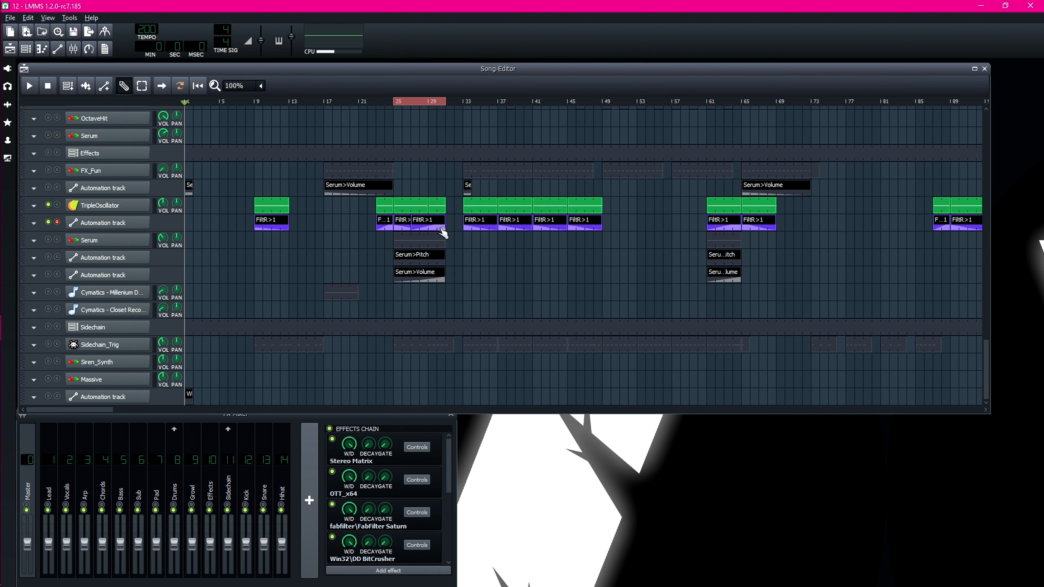
pyautogui.press('space')
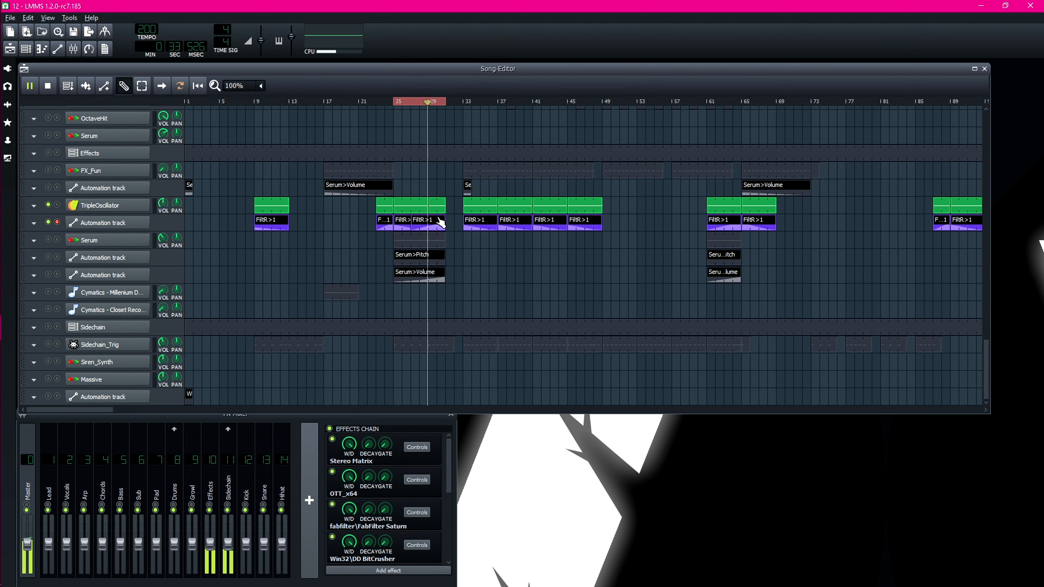
pyautogui.press('space')
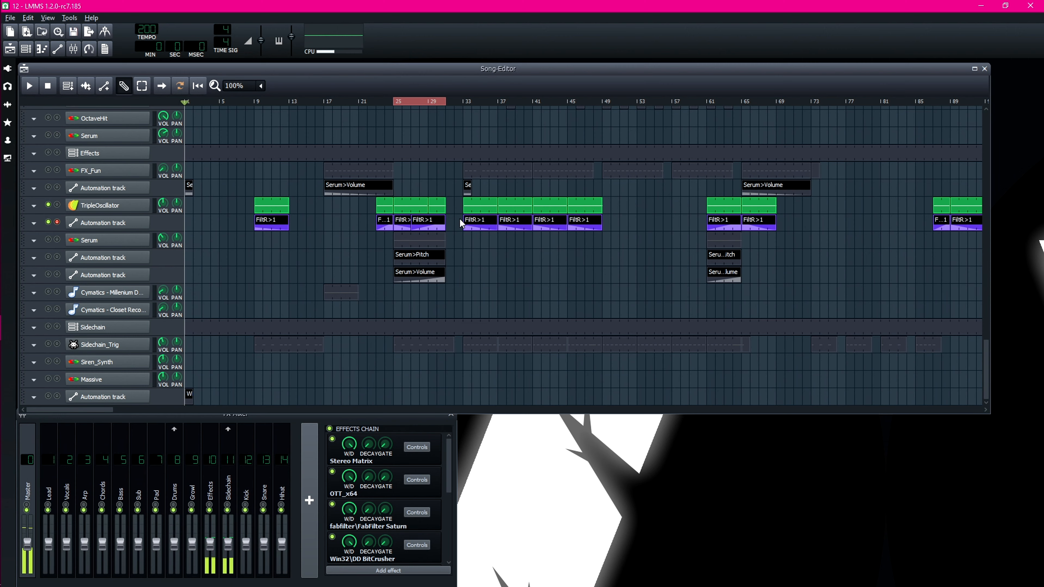
# Solo the Sidechain_Trig track to view its patterns, place the playhead just before bar 25, and end the solo.
pyautogui.click(57, 344)
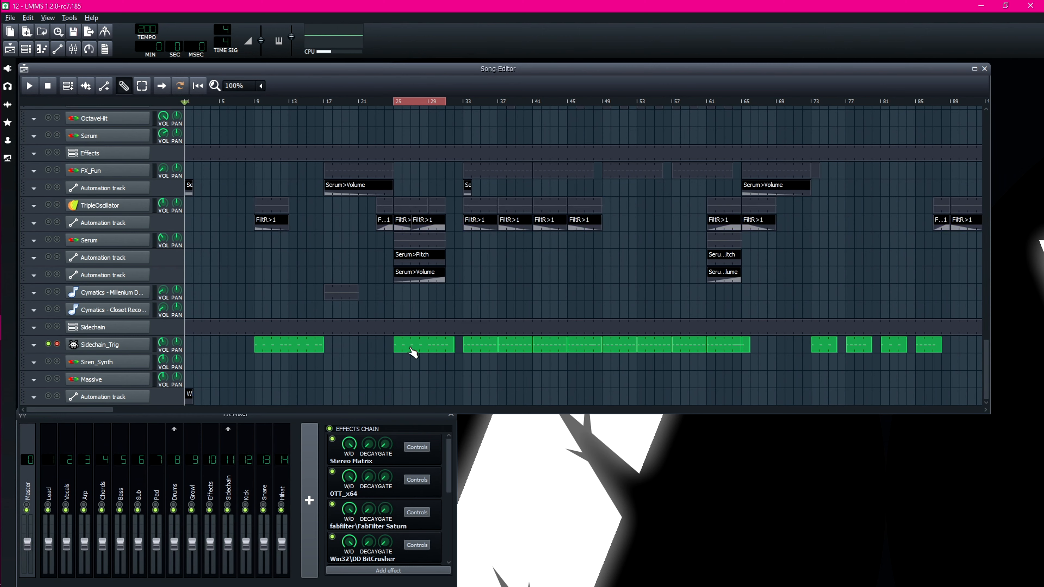
pyautogui.click(380, 102)
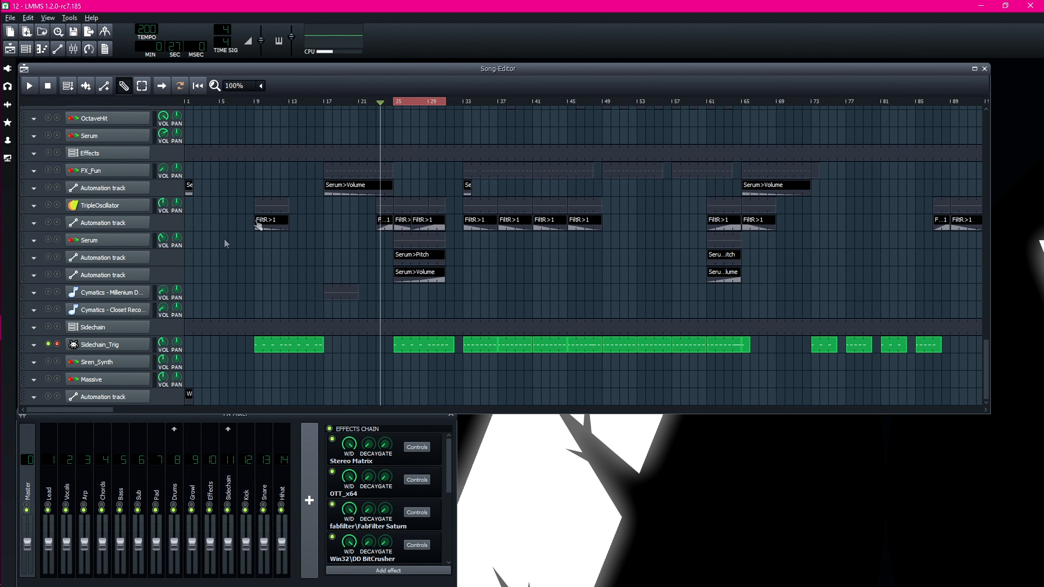
pyautogui.click(57, 344)
# Listen to the full mix of all tracks in the loop region starting at bar 25.
pyautogui.scroll(15, 490, 286)
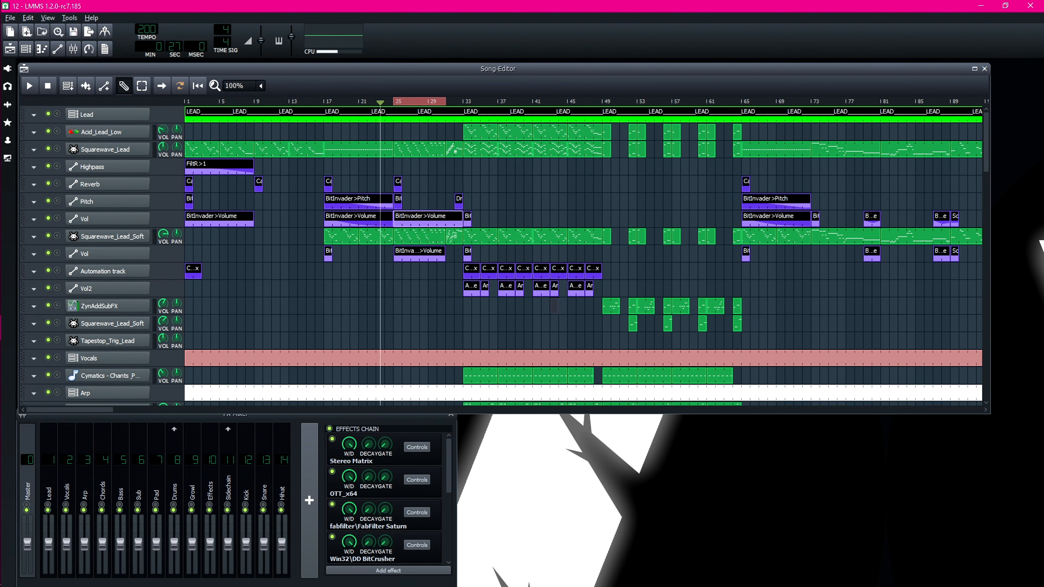
pyautogui.moveTo(985, 164); pyautogui.dragTo(850, 147)
pyautogui.press('space')
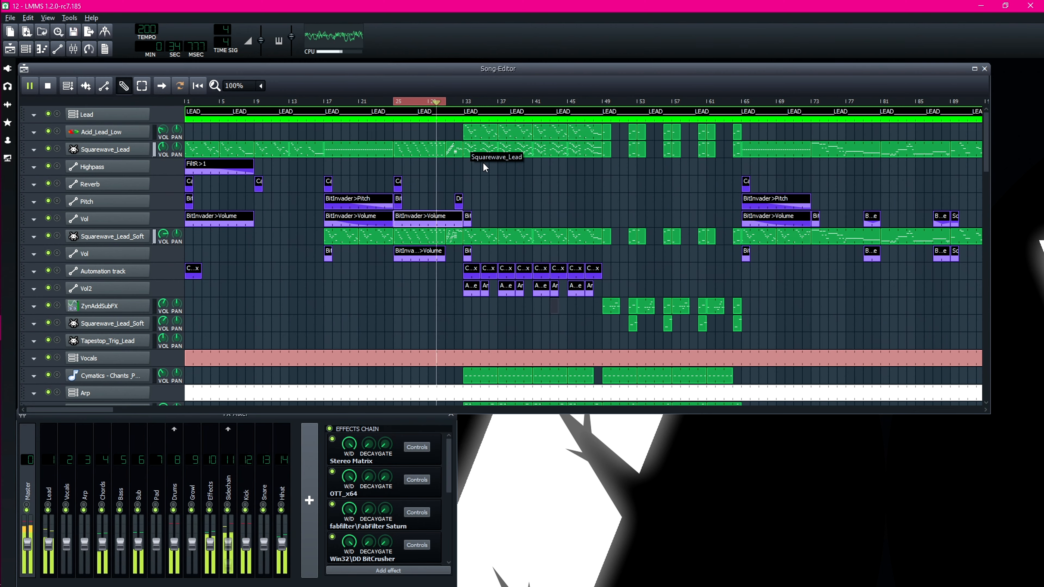
pyautogui.press('space')
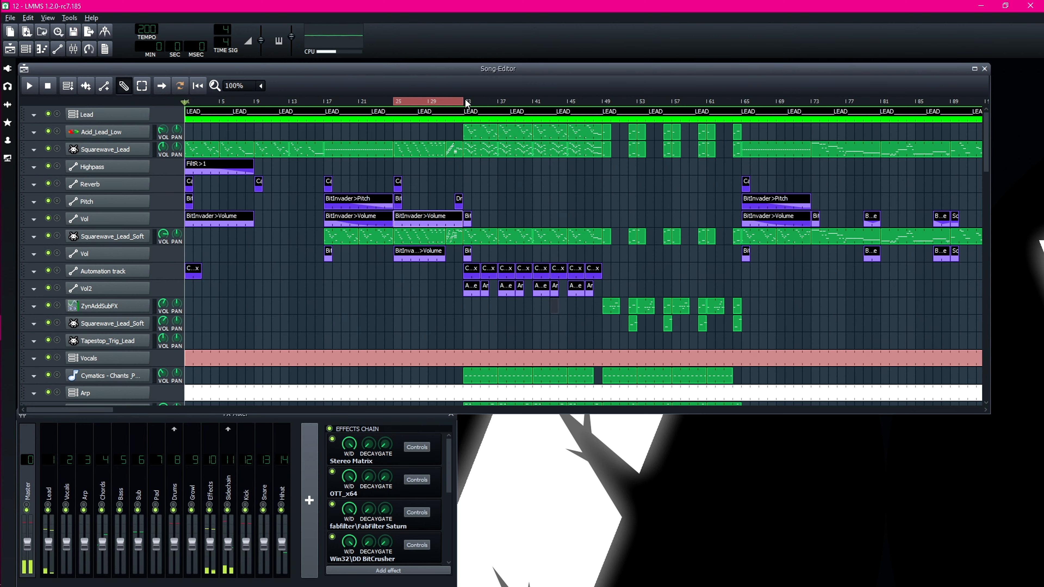
# Inspect the notes of the Squarewave_Lead pattern at bar 31 and listen to the pattern in the piano roll.
pyautogui.doubleClick(459, 153)
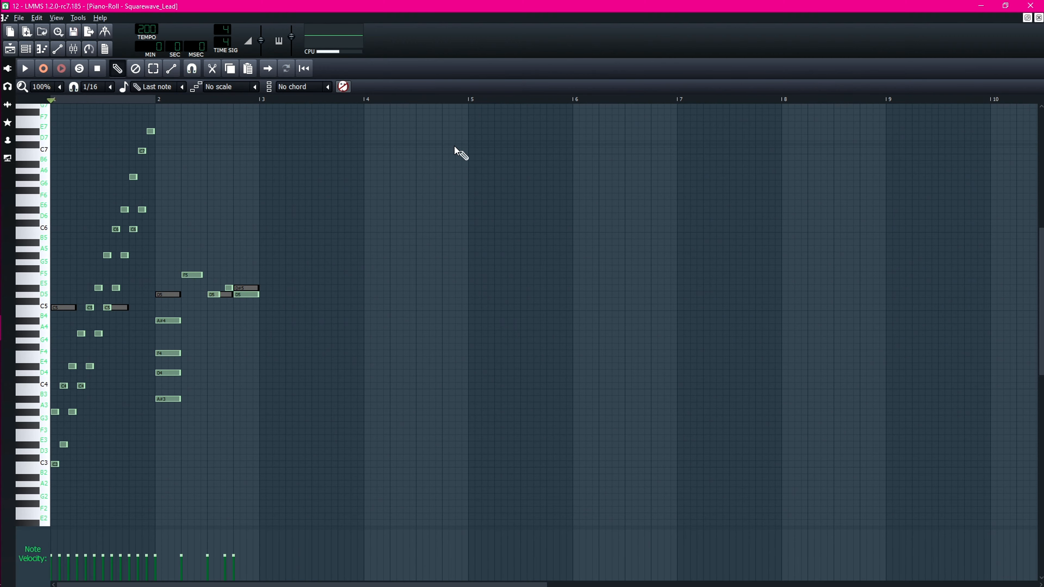
pyautogui.scroll(-4, 193, 270)
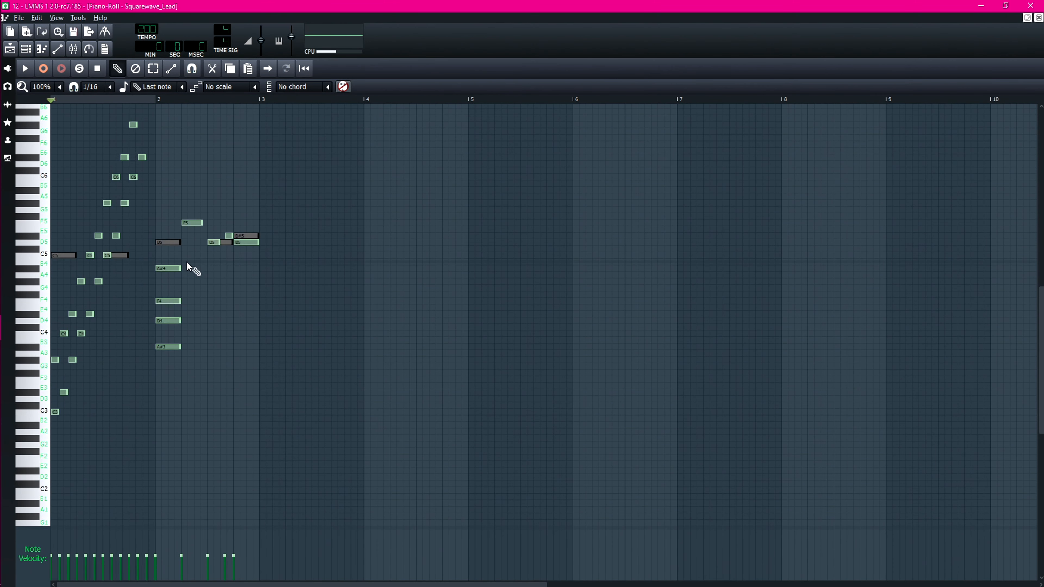
pyautogui.scroll(4, 193, 263)
pyautogui.press('space')
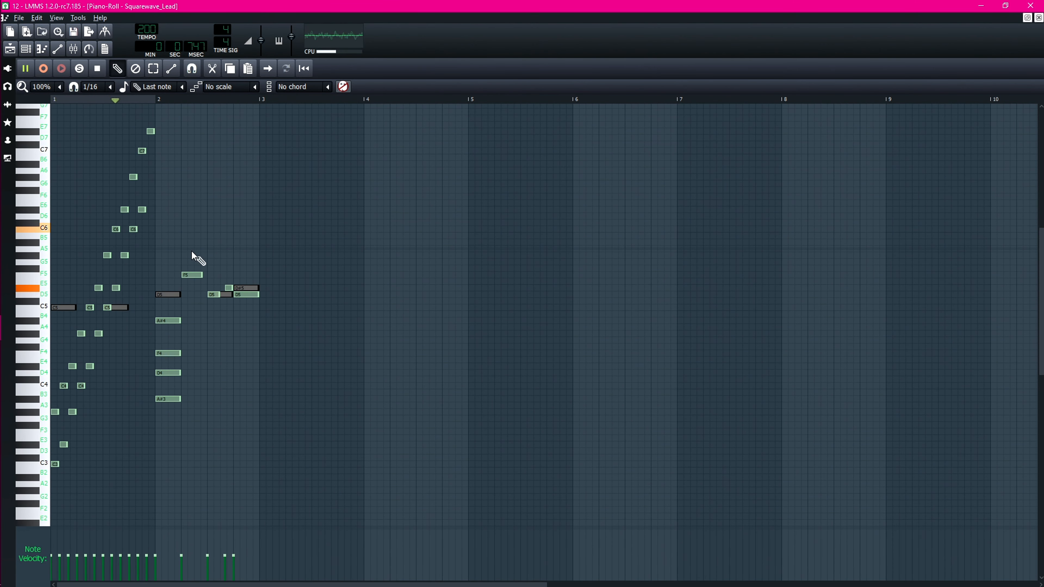
pyautogui.press('space')
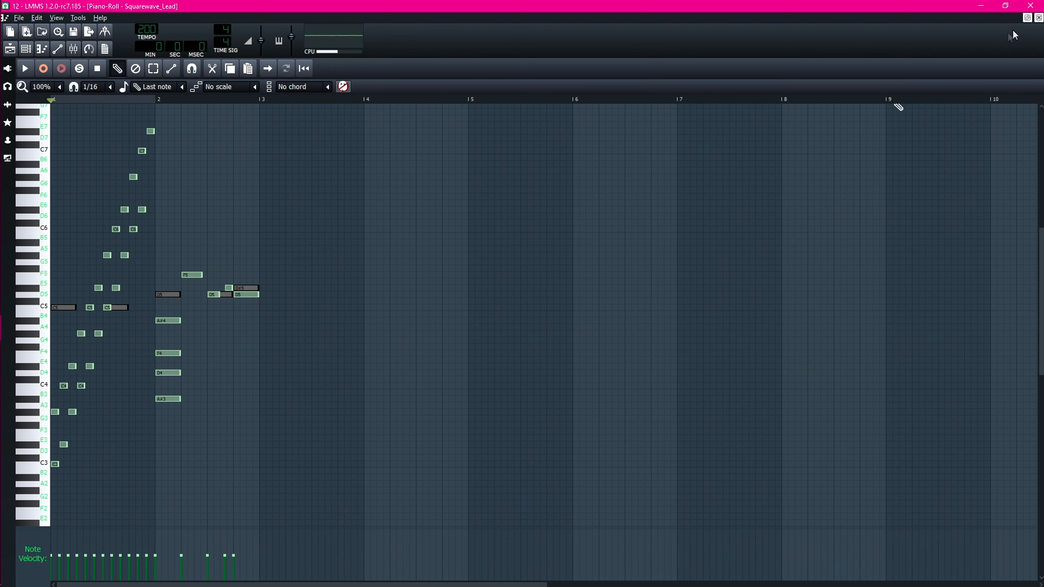
pyautogui.click(1039, 18)
# Inspect the notes of the Squarewave_Lead_Soft pattern at bar 31 and listen to the pattern in the piano roll.
pyautogui.doubleClick(461, 247)
pyautogui.press('space')
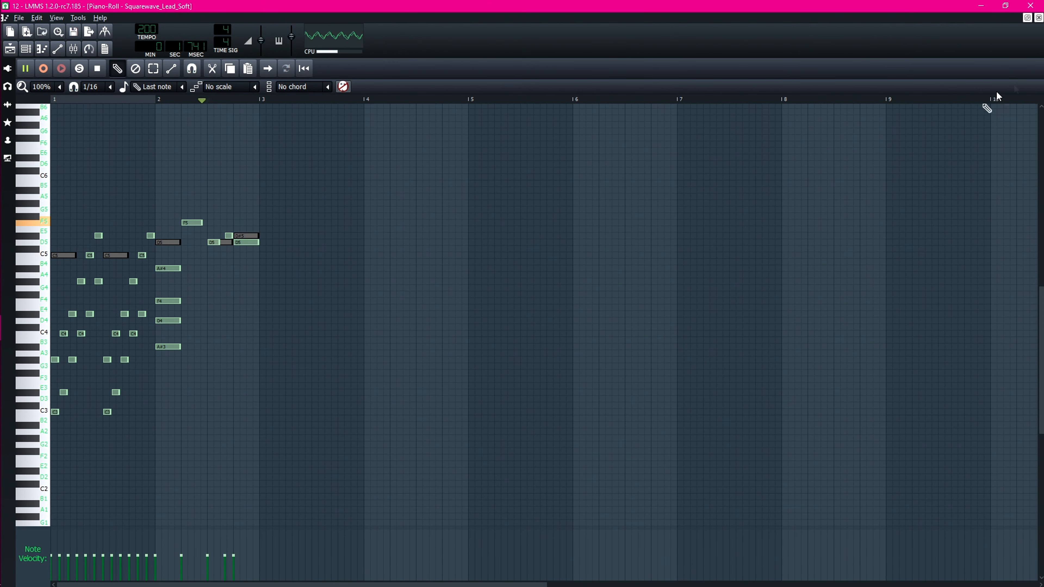
pyautogui.press('space')
pyautogui.click(1039, 18)
# Place the playhead just before bar 31 and listen to the full mix of bars 31 to 33.
pyautogui.scroll(10, 434, 206)
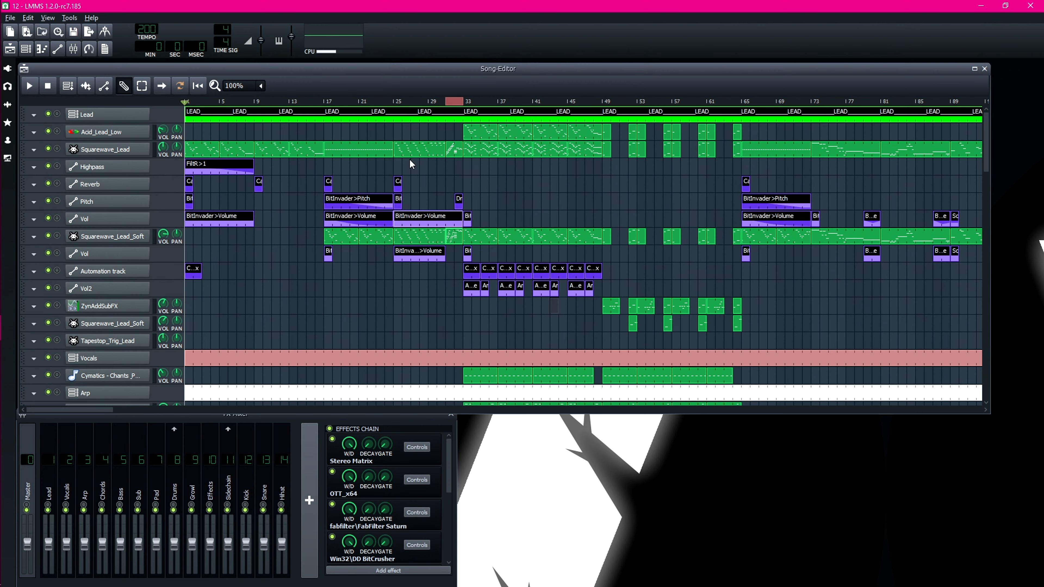
pyautogui.click(443, 102)
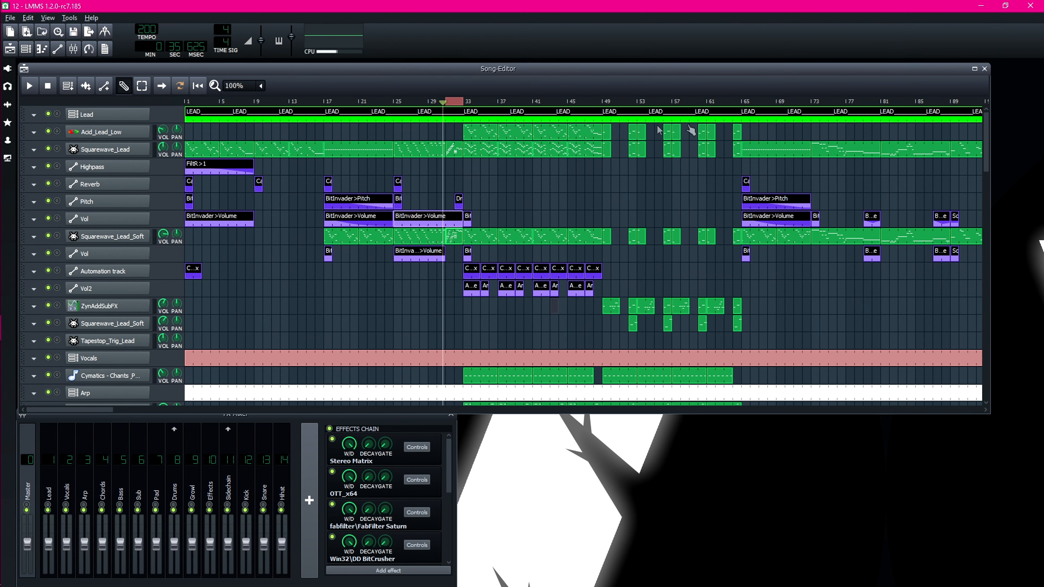
pyautogui.scroll(-5, 768, 172)
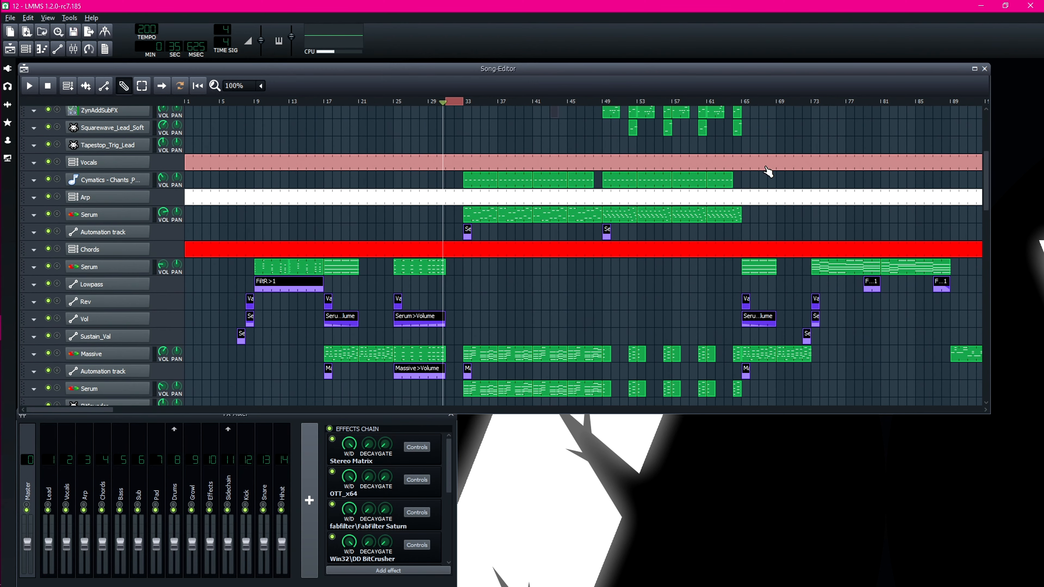
pyautogui.scroll(5, 805, 170)
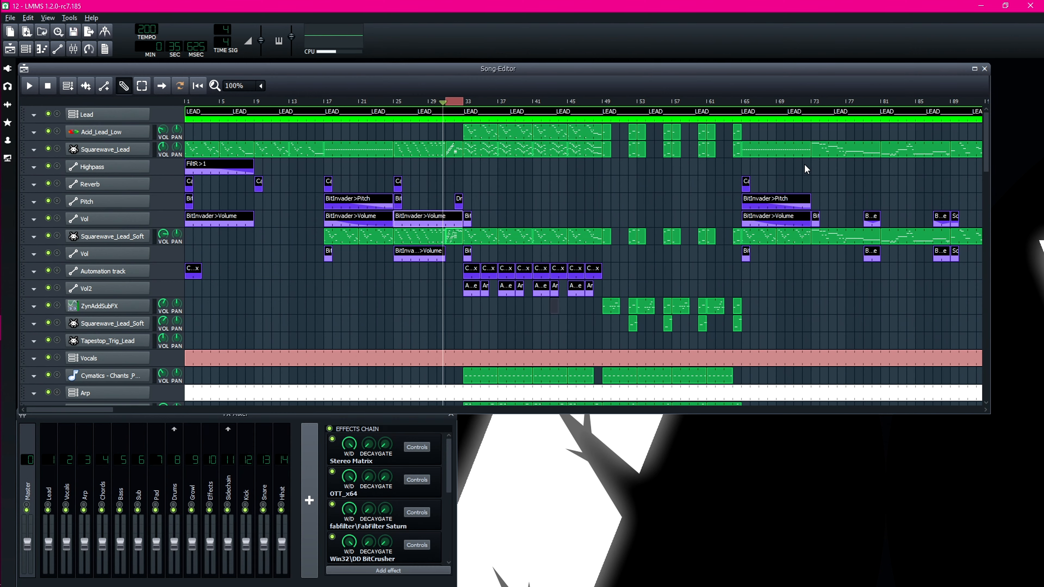
pyautogui.moveTo(432, 66); pyautogui.dragTo(440, 69)
pyautogui.press('space')
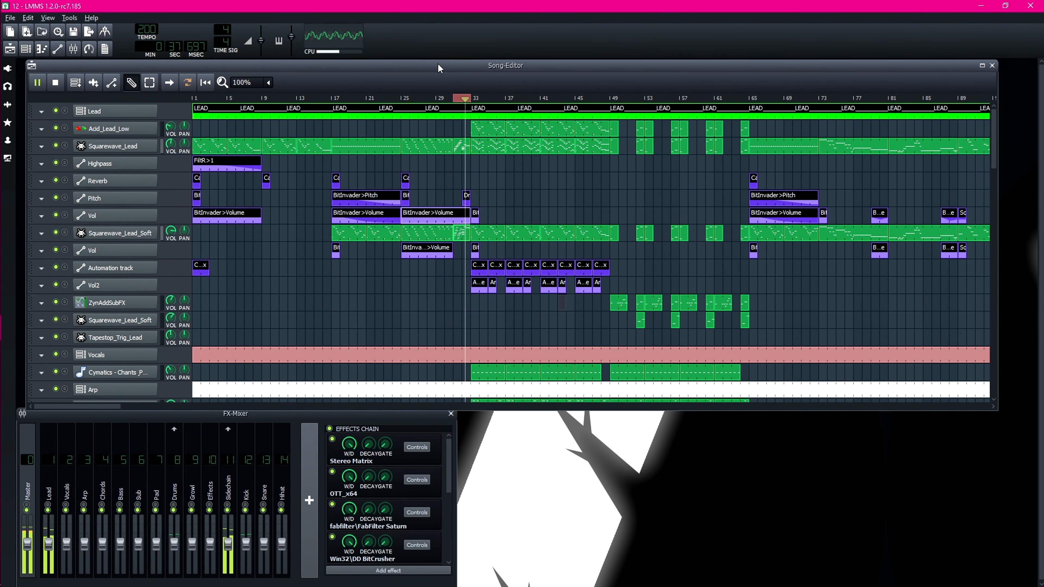
pyautogui.press('space')
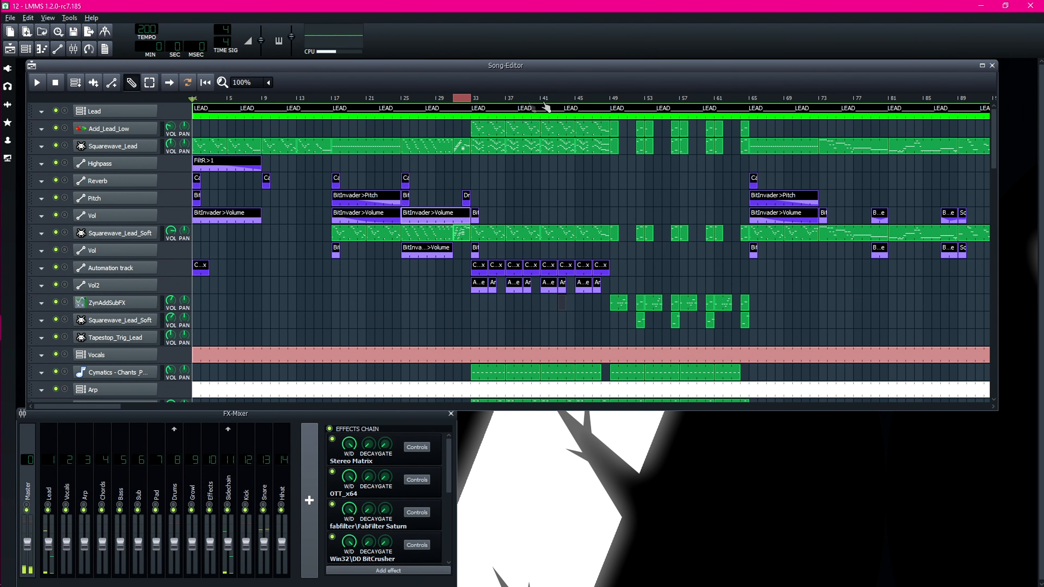
# Place the playhead just before bar 33 and listen to the full mix as the section at bar 33 begins.
pyautogui.scroll(-2, 613, 158)
pyautogui.scroll(2, 507, 155)
pyautogui.scroll(-6, 481, 119)
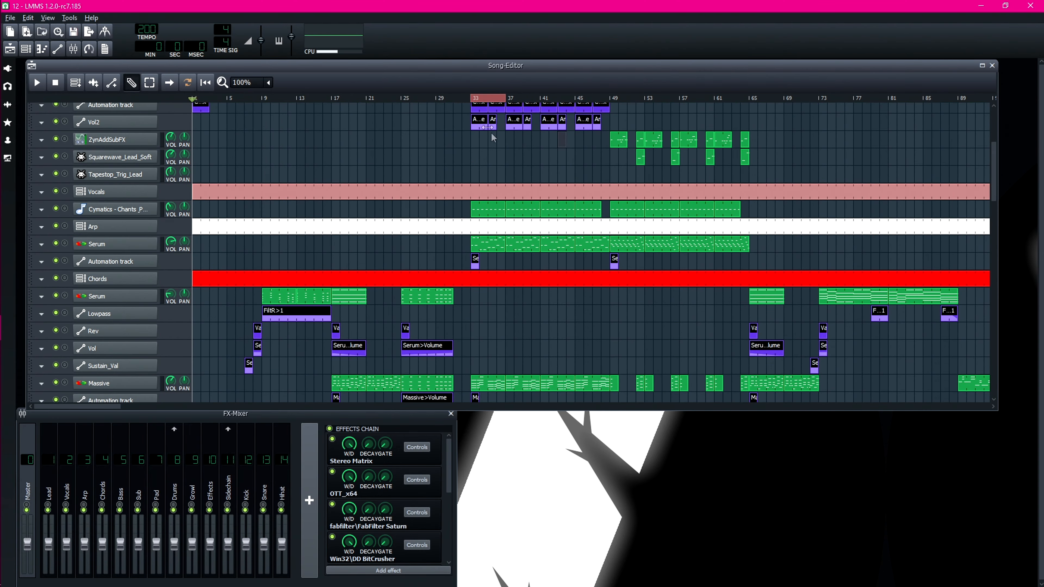
pyautogui.click(464, 99)
pyautogui.scroll(6, 600, 138)
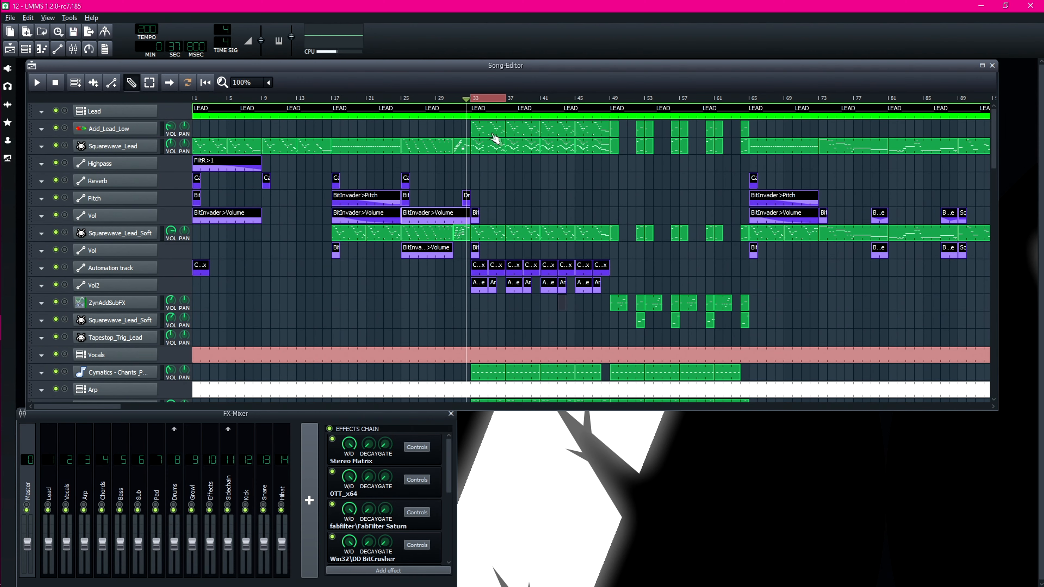
pyautogui.press('space')
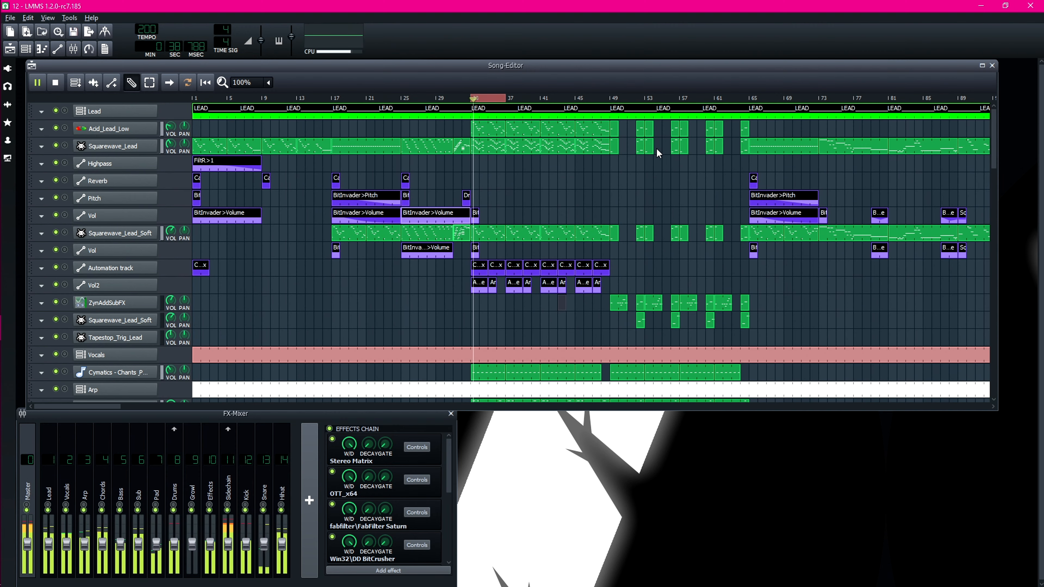
pyautogui.press('space')
# Look over the tracks playing from bar 33 and open the Acid_Lead_Low pattern there to inspect its notes.
pyautogui.scroll(-5, 459, 151)
pyautogui.scroll(5, 472, 164)
pyautogui.scroll(-5, 387, 194)
pyautogui.scroll(5, 405, 197)
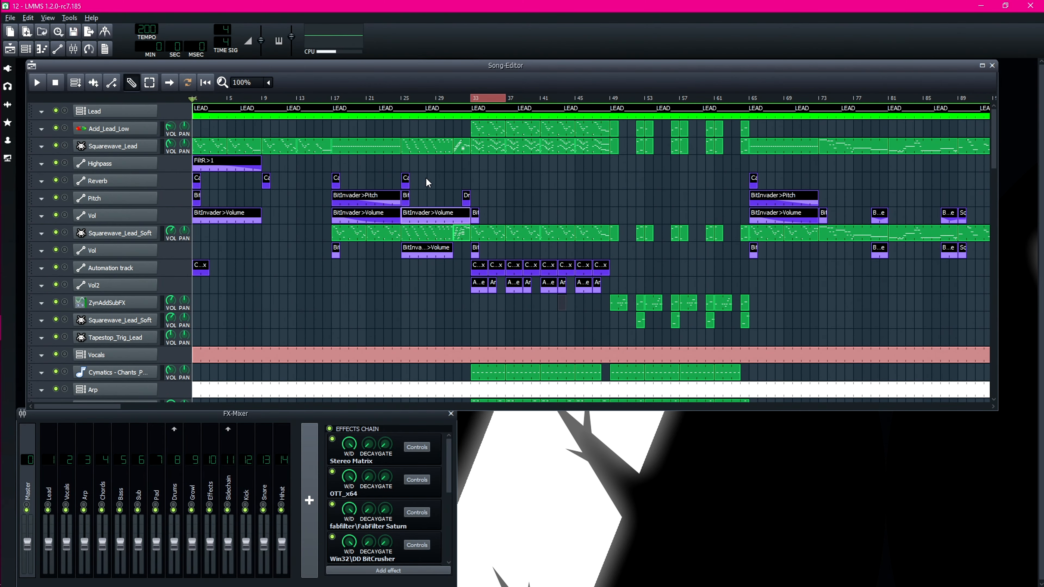
pyautogui.doubleClick(492, 132)
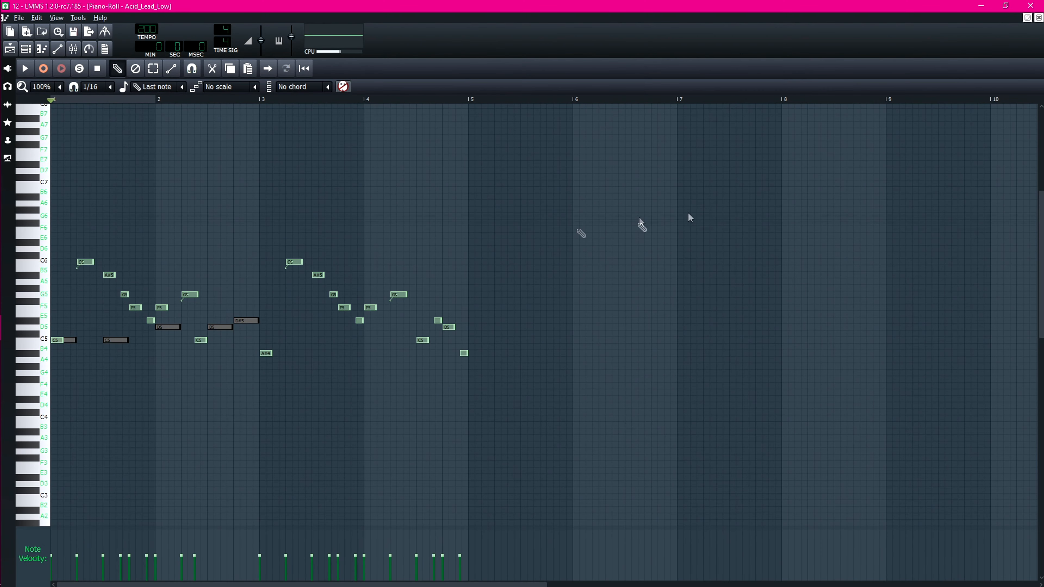
# Listen to the Acid_Lead_Low pattern in the piano roll, and inspect and play the Squarewave_Lead pattern at bar 33.
pyautogui.press('space')
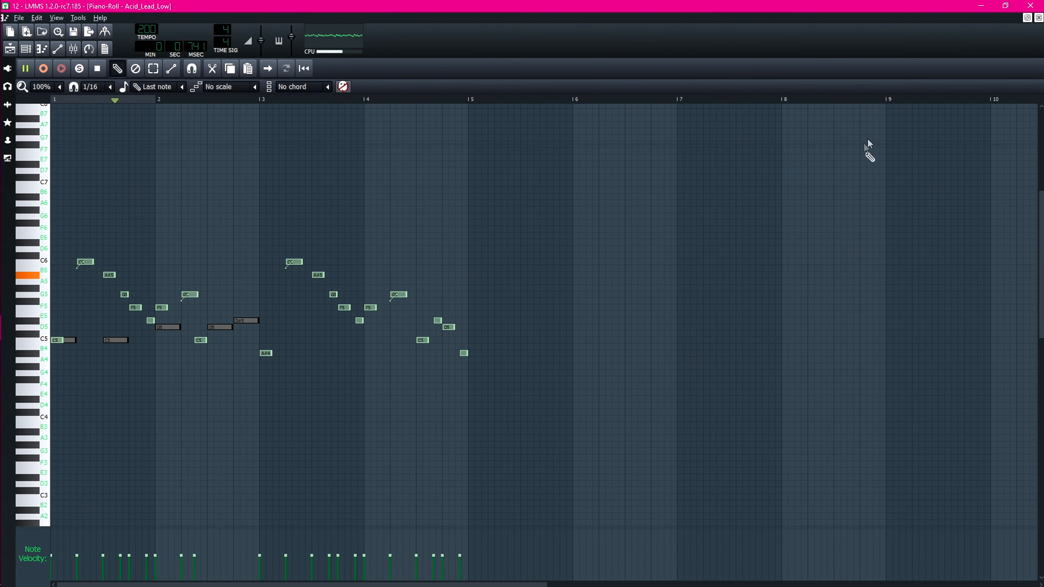
pyautogui.click(1039, 17)
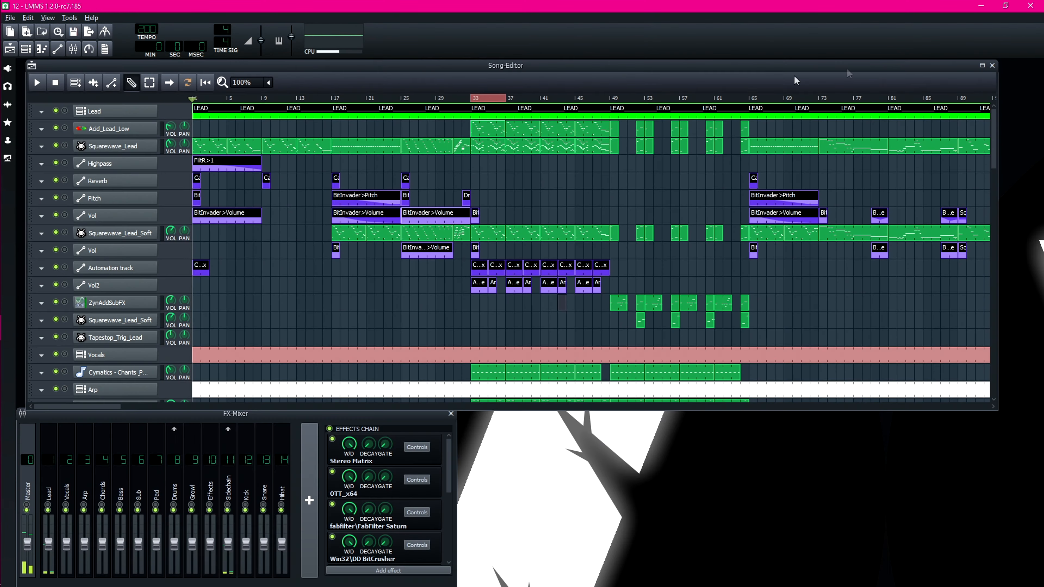
pyautogui.doubleClick(490, 157)
pyautogui.press('space')
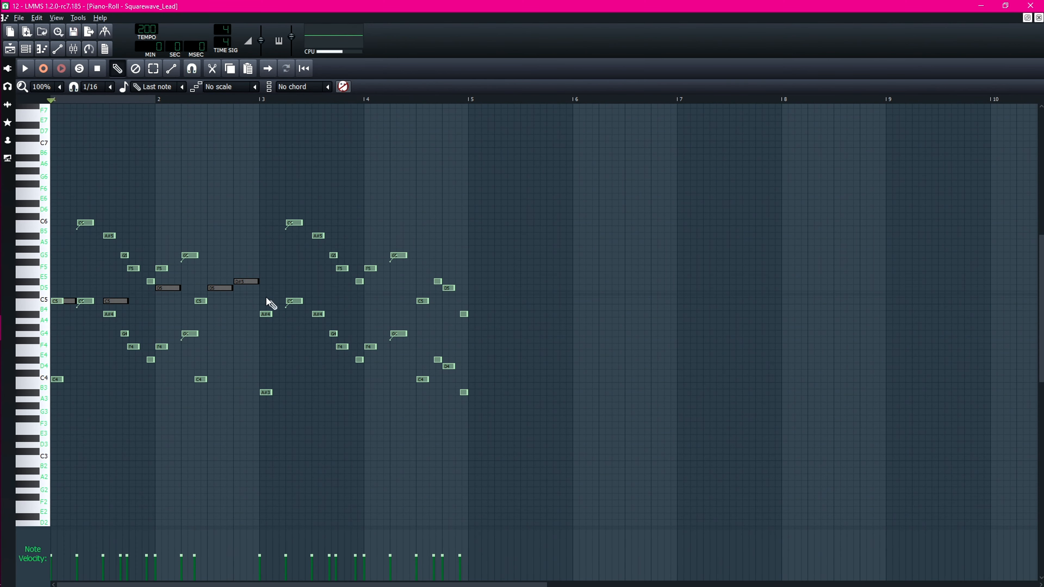
pyautogui.click(1039, 18)
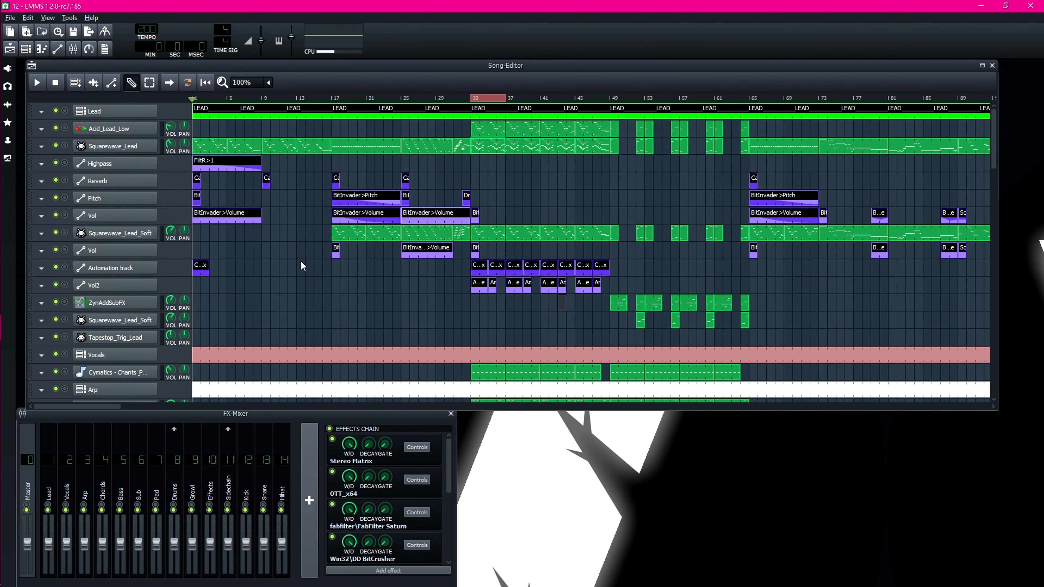
# Inspect the notes of a Squarewave_Lead_Soft pattern and listen to it in the piano roll.
pyautogui.doubleClick(353, 238)
pyautogui.press('space')
pyautogui.press('space')
pyautogui.click(1039, 18)
# Inspect the Serum arp pattern at bar 33 and listen to it in the piano roll.
pyautogui.scroll(-5, 588, 228)
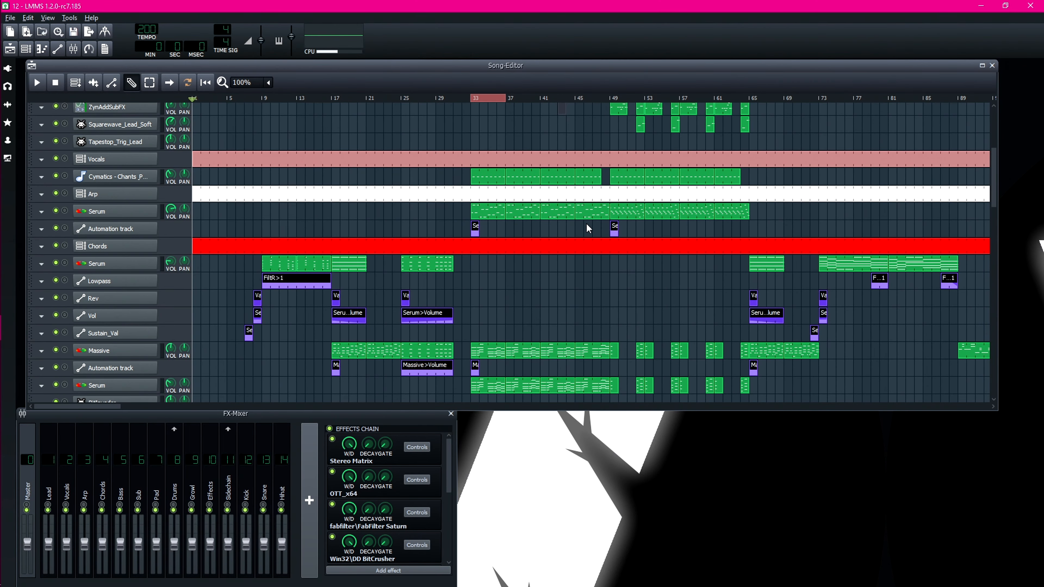
pyautogui.doubleClick(500, 214)
pyautogui.press('space')
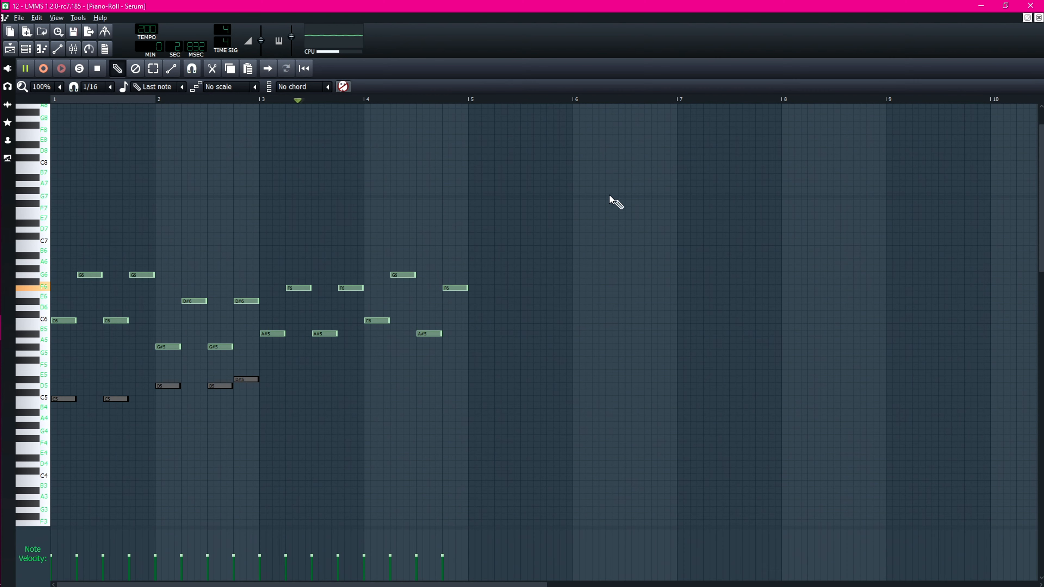
pyautogui.click(1039, 18)
# Inspect the Cymatics chants pattern at bar 33, listen to the track soloed in the song, and remove the solo.
pyautogui.doubleClick(495, 181)
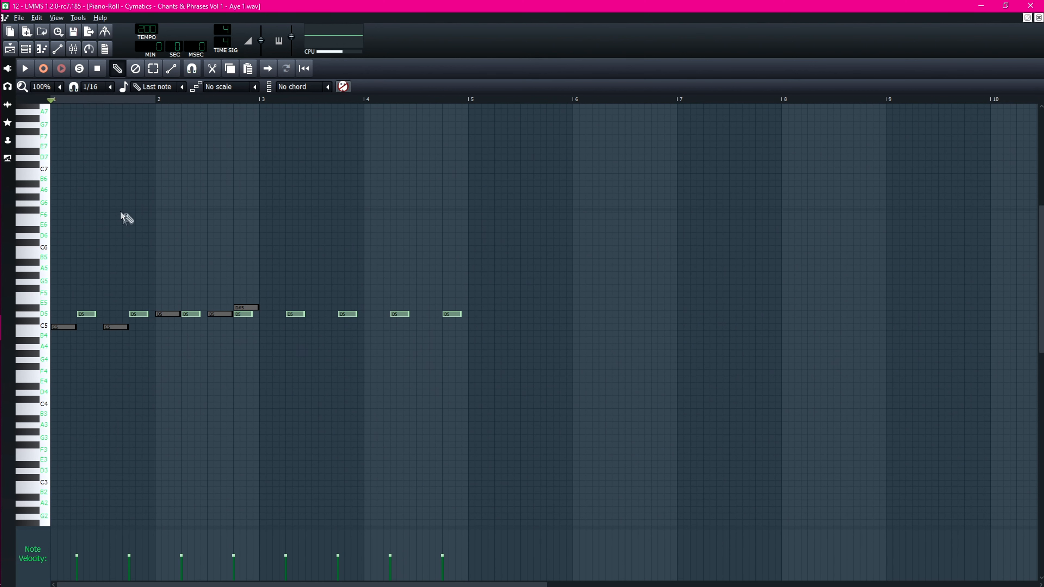
pyautogui.click(1038, 18)
pyautogui.click(65, 177)
pyautogui.press('space')
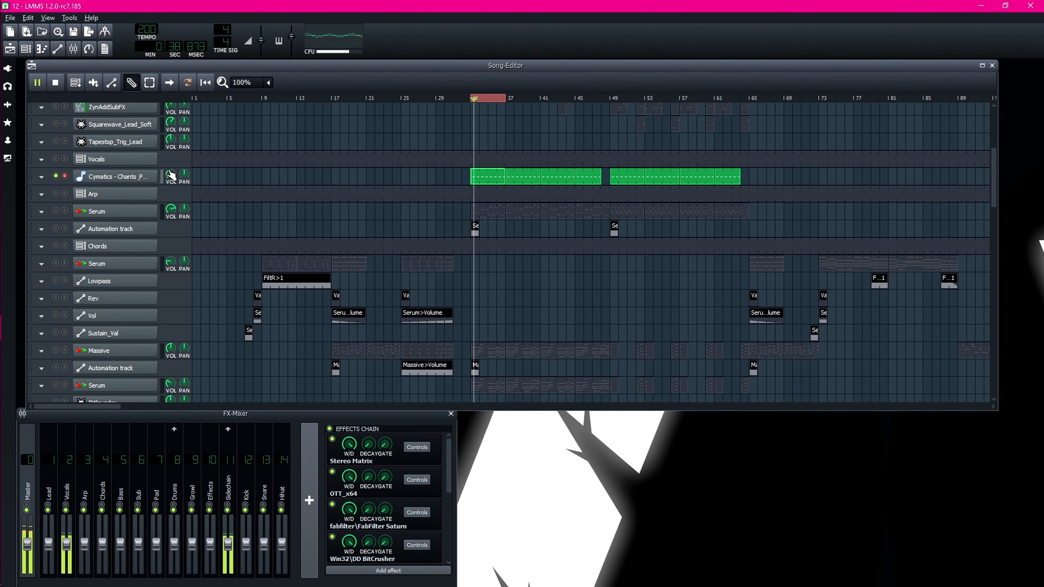
pyautogui.click(65, 176)
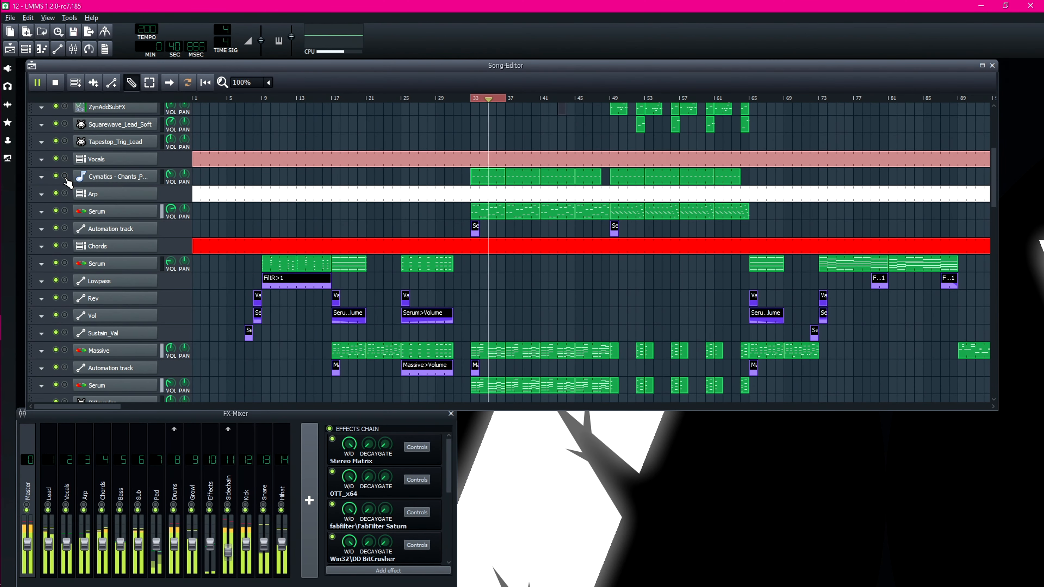
pyautogui.press('space')
# Listen to the full mix from bar 33 with the Cymatics chants track's volume raised, and lower its volume again.
pyautogui.scroll(-3, 576, 214)
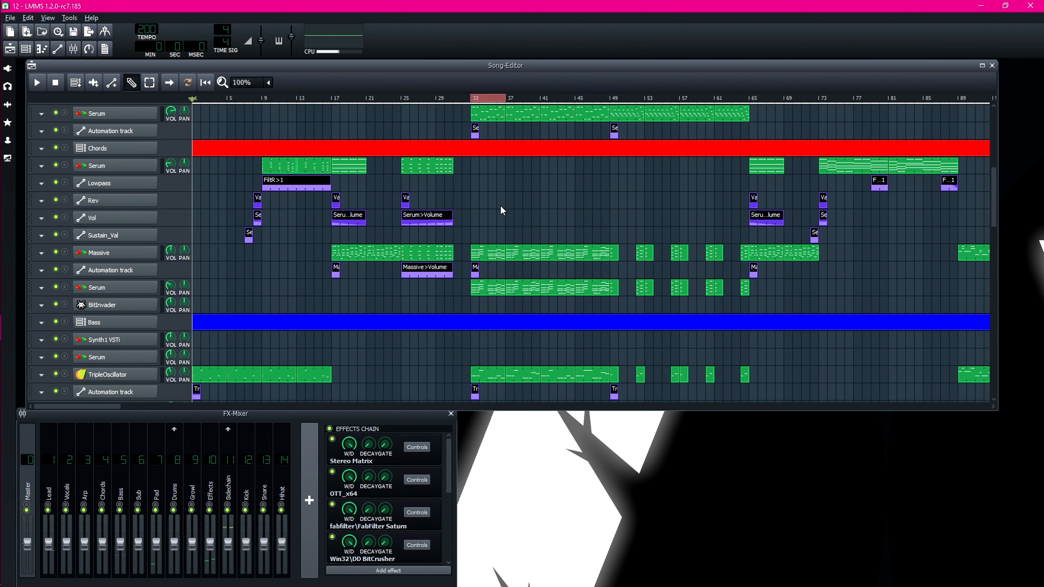
pyautogui.scroll(-1, 501, 210)
pyautogui.scroll(4, 505, 222)
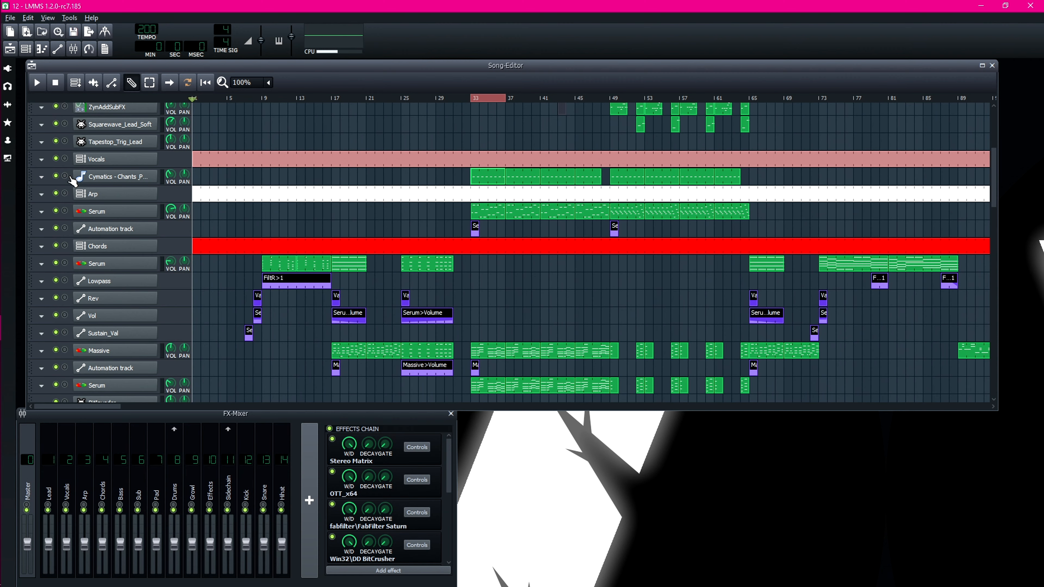
pyautogui.press('space')
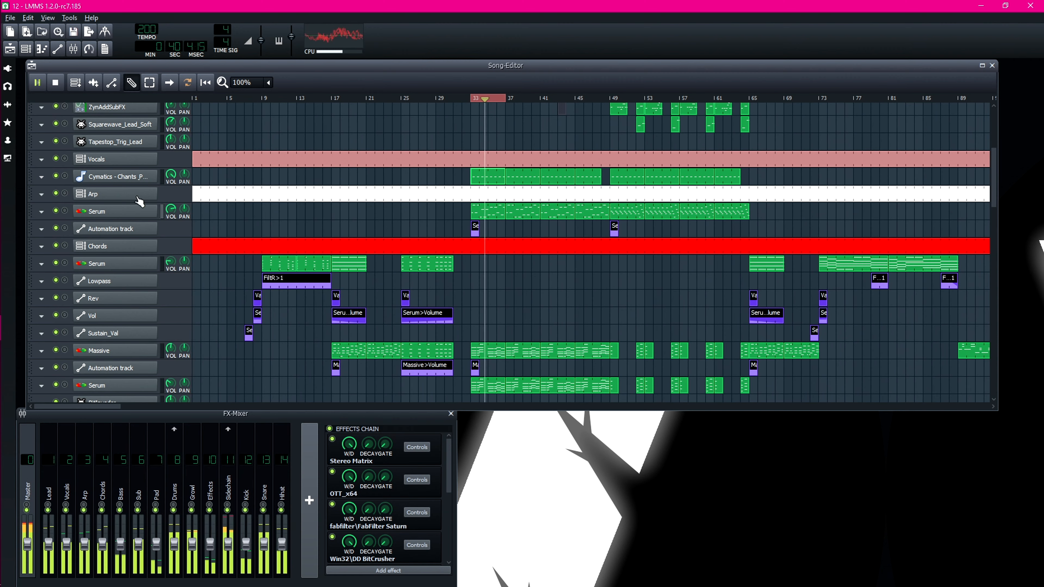
pyautogui.press('space')
pyautogui.moveTo(174, 180); pyautogui.dragTo(245, 189)
# Inspect the Massive chord pattern at bar 33 and listen to it in the piano roll.
pyautogui.scroll(-3, 571, 298)
pyautogui.scroll(3, 543, 226)
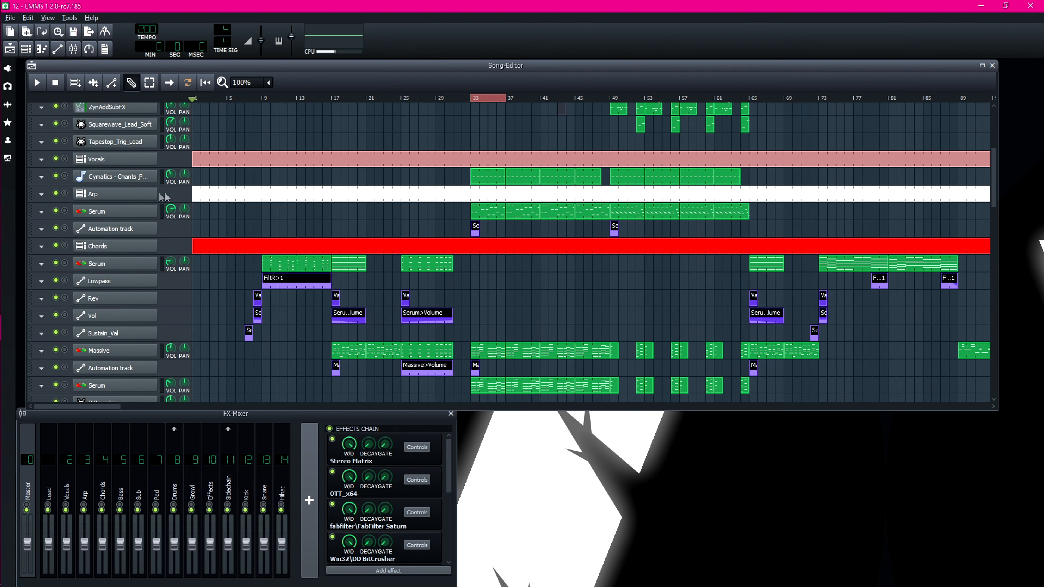
pyautogui.scroll(-3, 502, 209)
pyautogui.scroll(3, 493, 214)
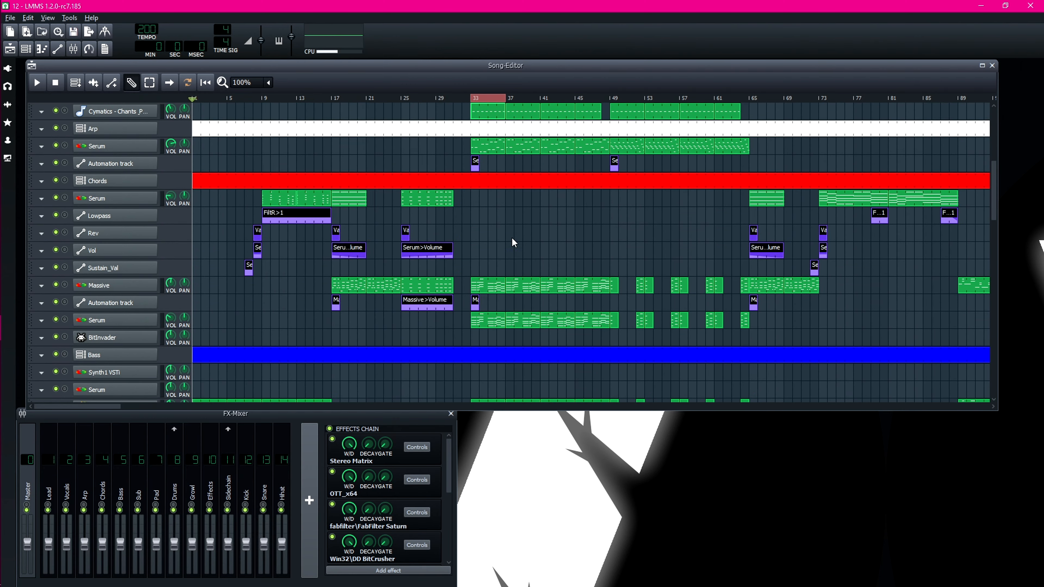
pyautogui.doubleClick(487, 317)
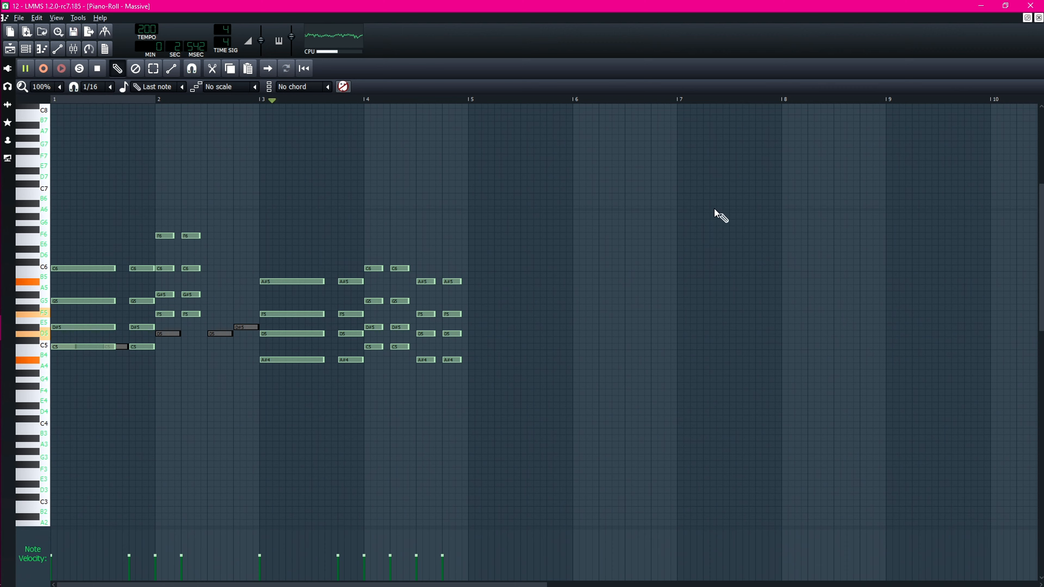
pyautogui.press('space')
pyautogui.click(1038, 17)
# Inspect the Serum chord pattern at bar 33, on the track above BitInvader, and listen to it in the piano roll.
pyautogui.scroll(-5, 519, 226)
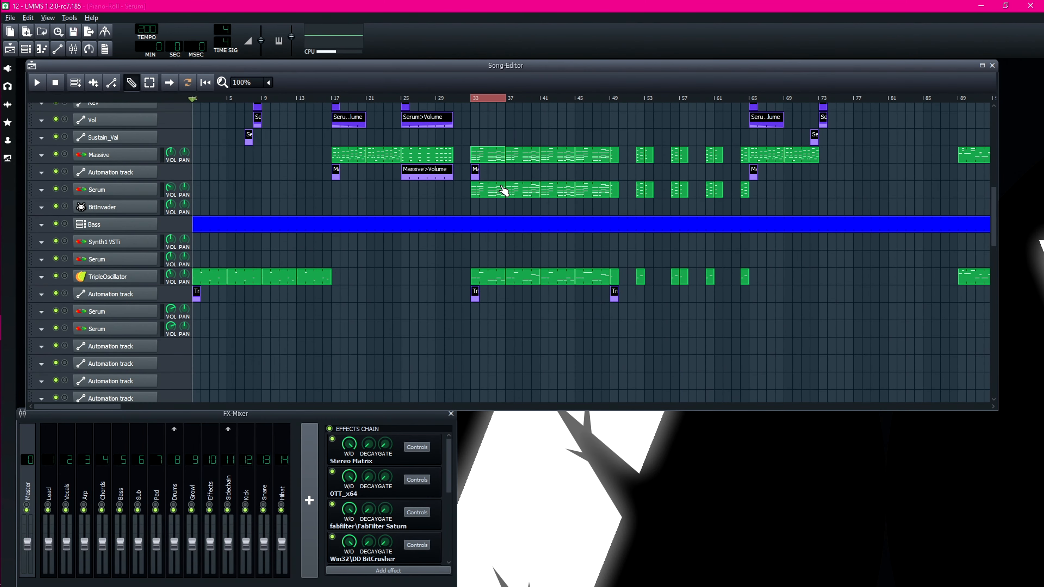
pyautogui.doubleClick(503, 190)
pyautogui.press('space')
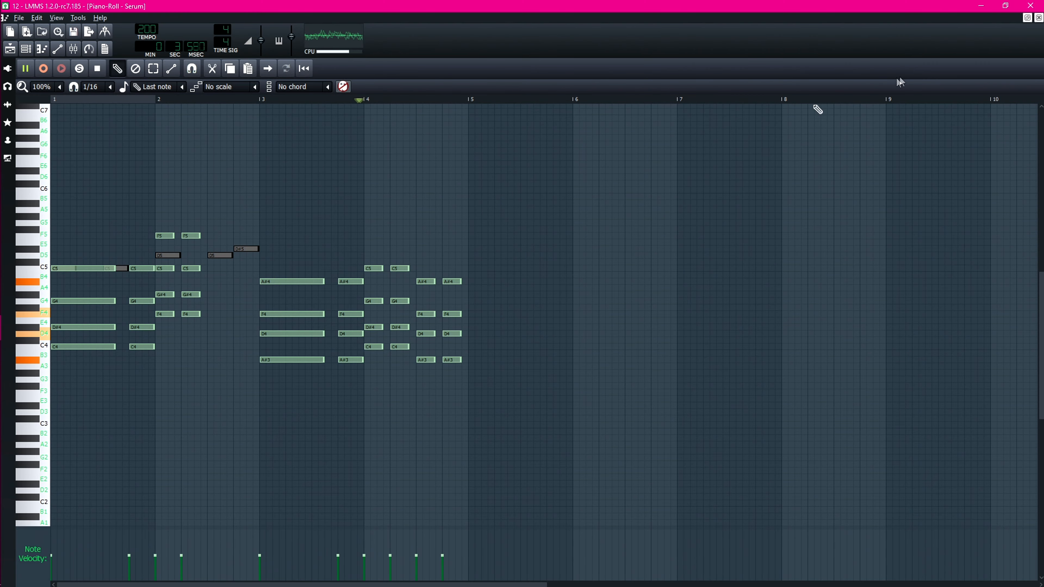
pyautogui.click(1038, 18)
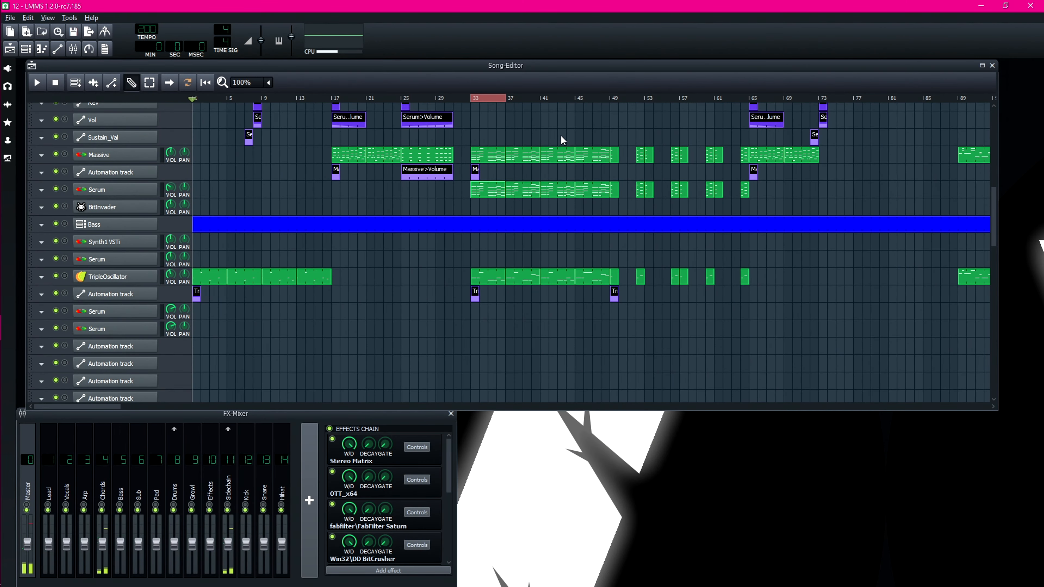
# Open the Serum plugin of the first OctaveHit track in the Growl section and examine its main and FX settings.
pyautogui.scroll(-2, 562, 139)
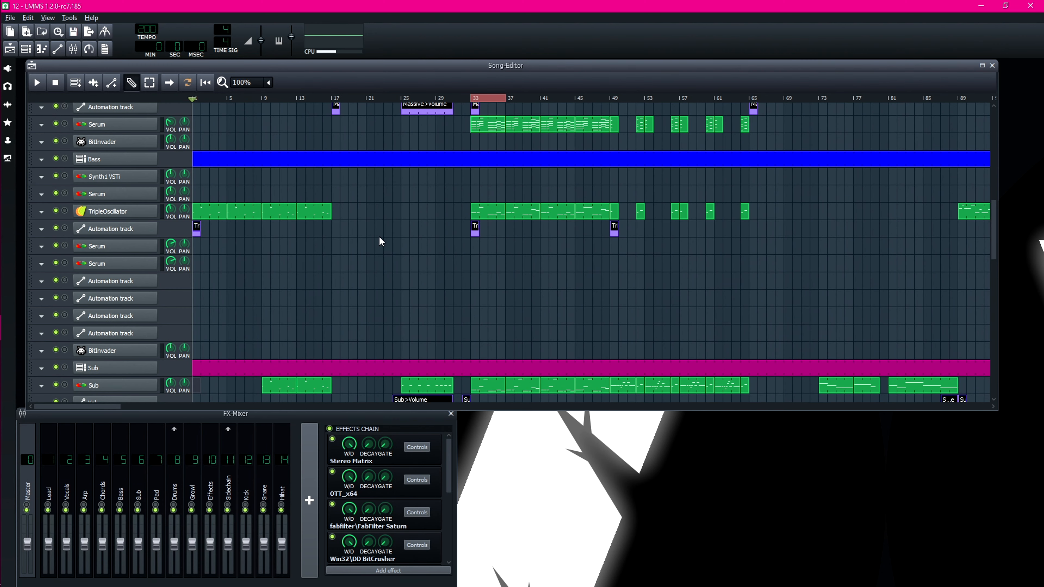
pyautogui.scroll(-4, 501, 206)
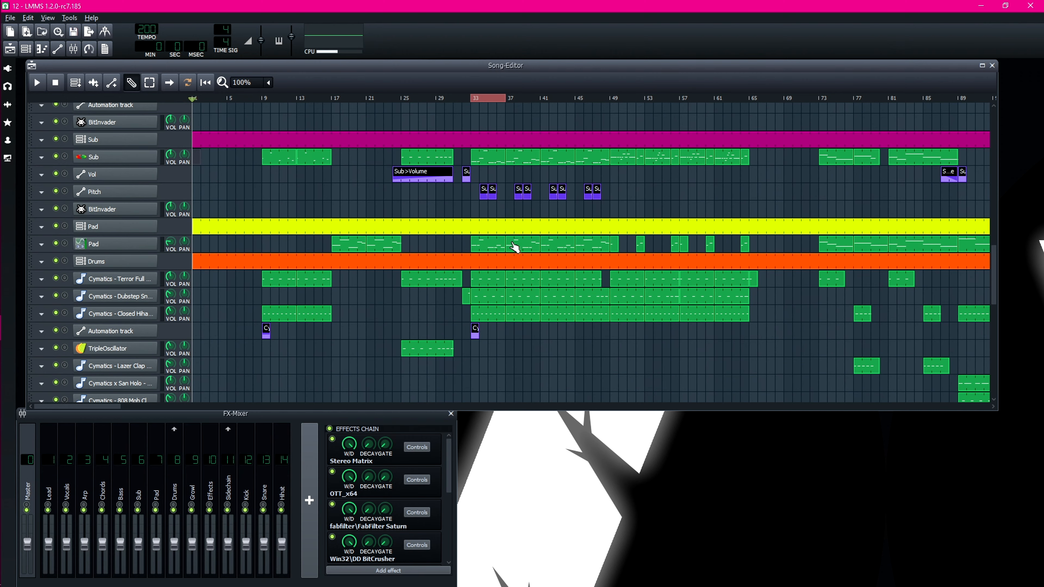
pyautogui.scroll(-3, 512, 247)
pyautogui.scroll(-6, 511, 248)
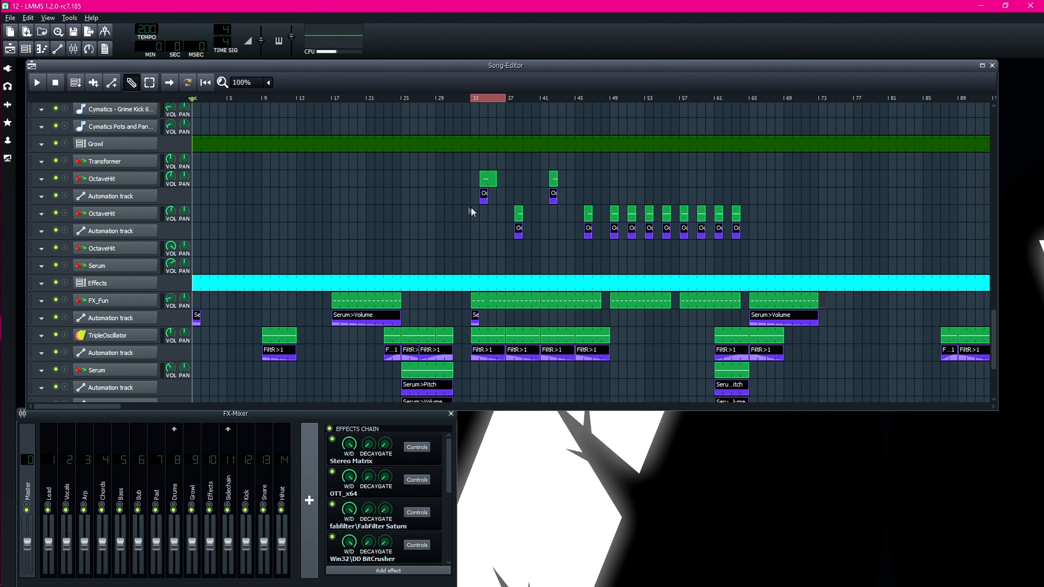
pyautogui.click(108, 183)
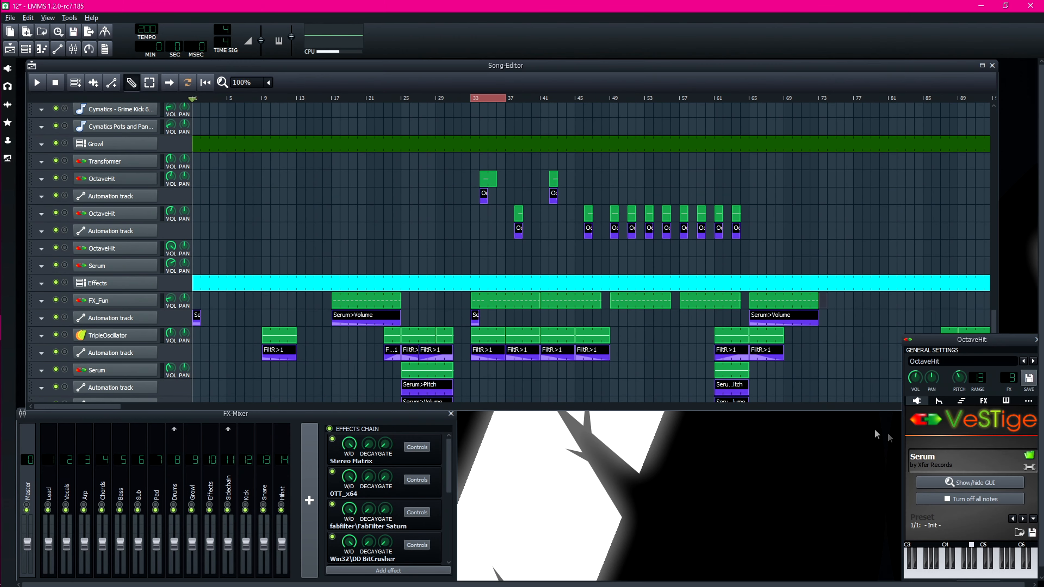
pyautogui.click(986, 483)
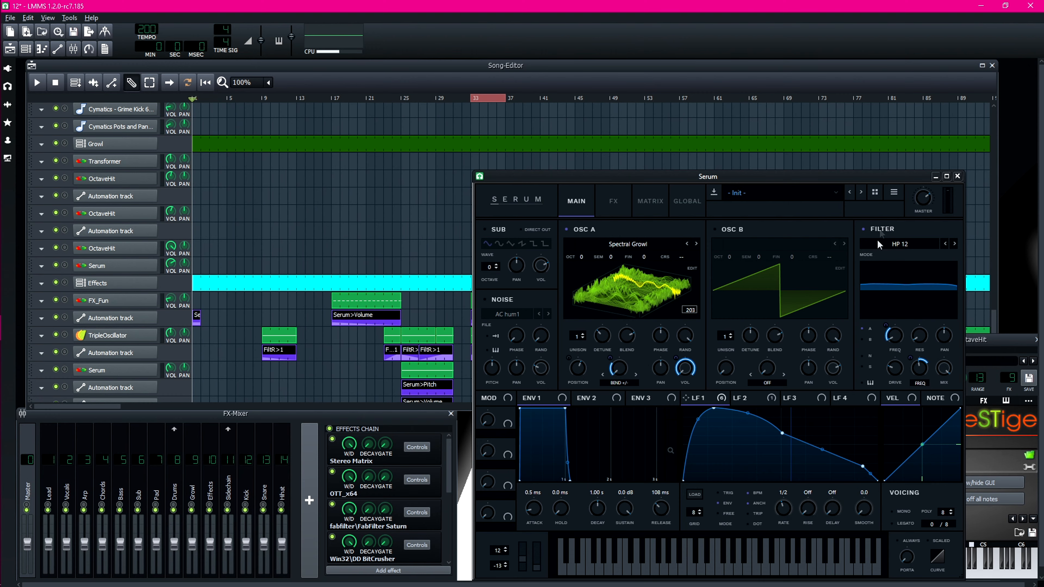
pyautogui.click(453, 169)
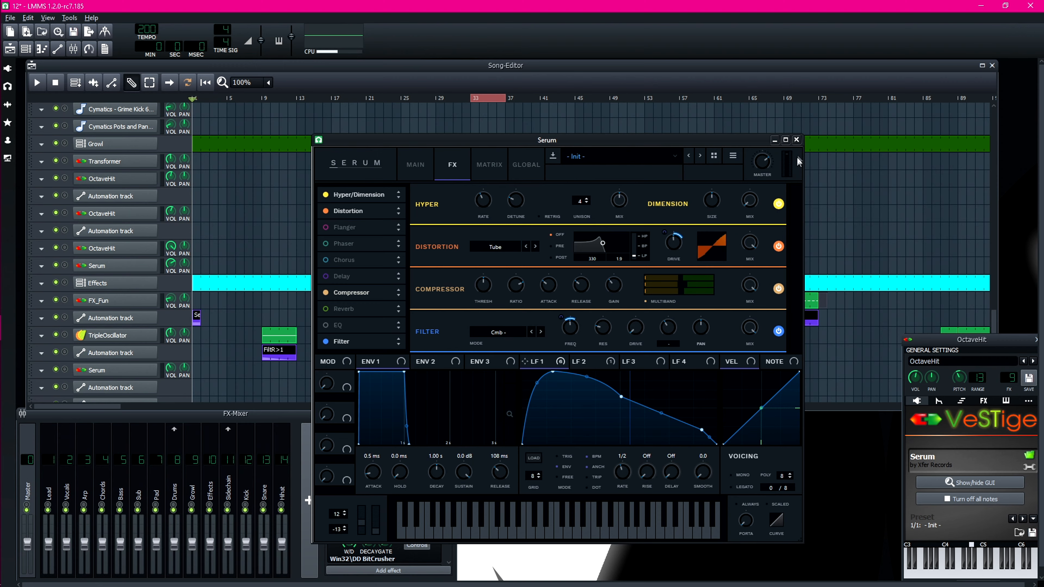
pyautogui.click(797, 140)
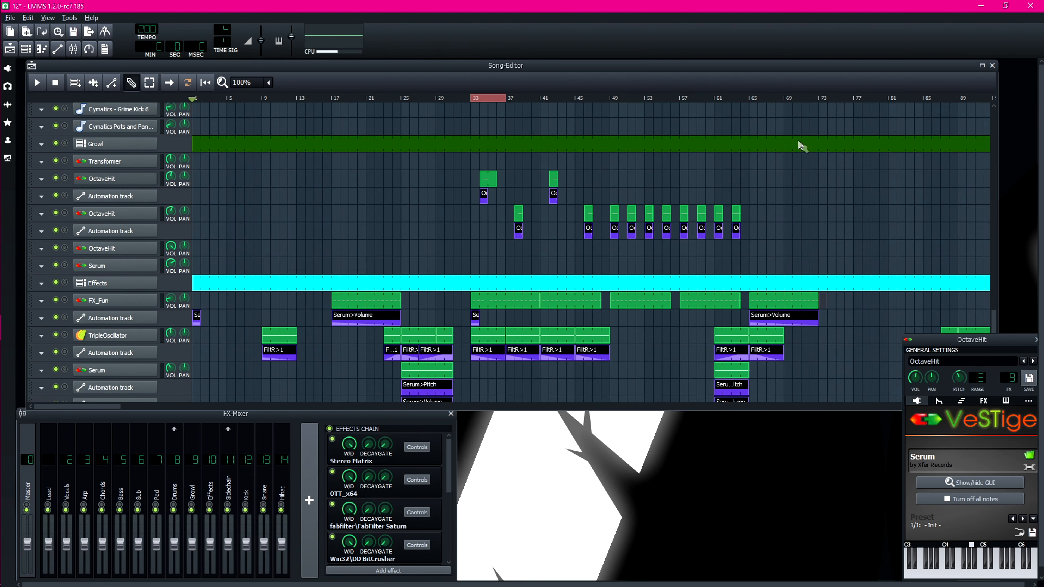
# Examine the pitch automation curve of the first OctaveHit track at bar 34.
pyautogui.click(491, 200)
pyautogui.doubleClick(485, 195)
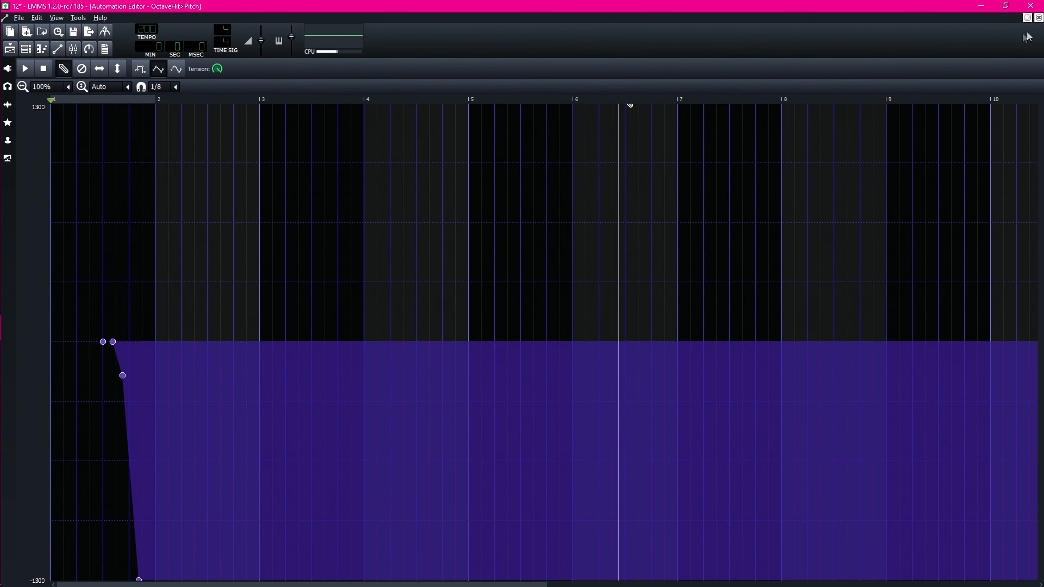
pyautogui.click(1039, 18)
# Solo the first OctaveHit track with its automation track active, listen to it from bar 34, and remove the solo.
pyautogui.click(65, 178)
pyautogui.click(56, 195)
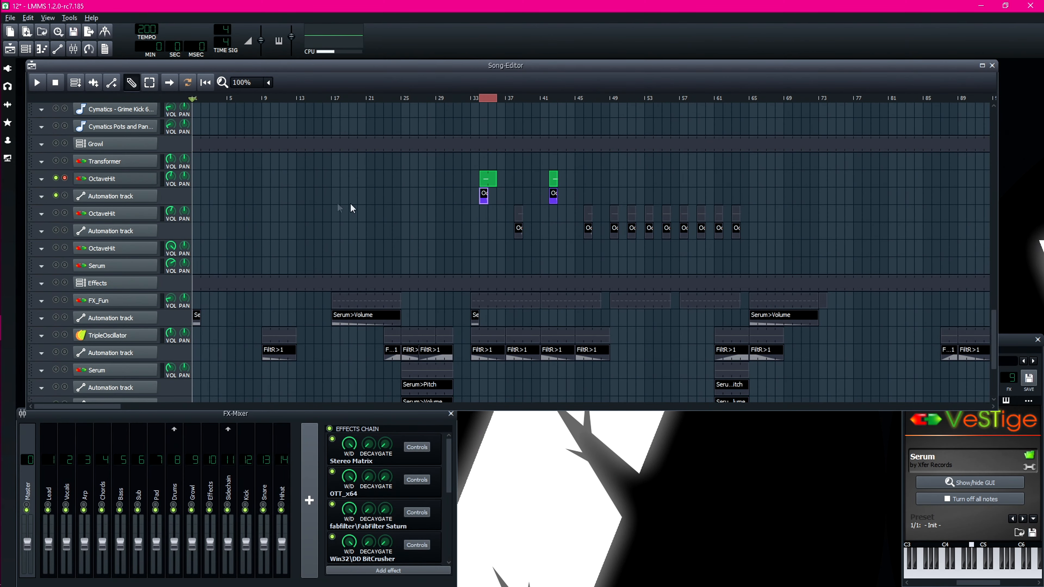
pyautogui.press('space')
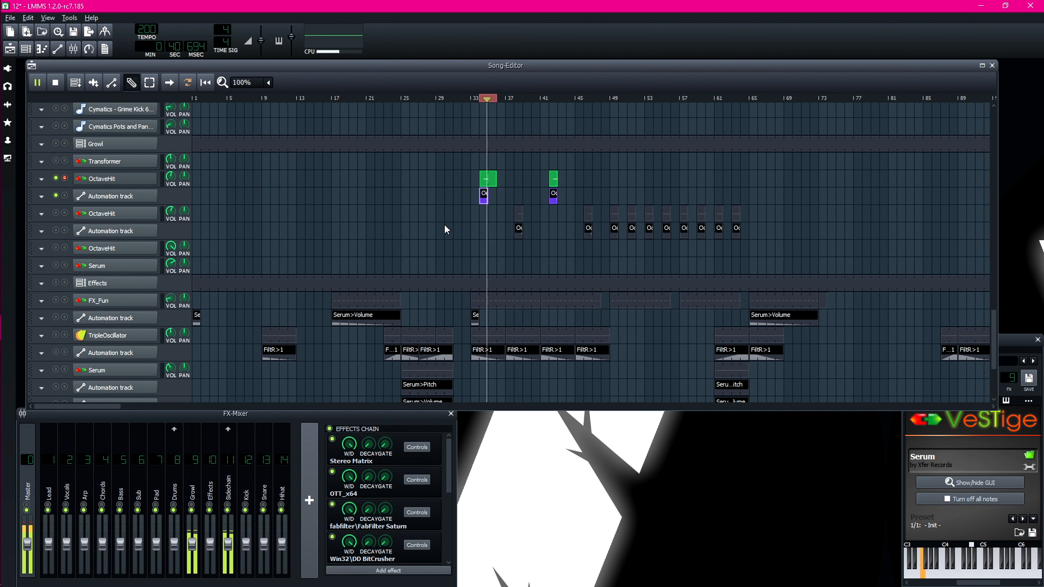
pyautogui.click(65, 178)
# Move the loop to bar 38, listen to the second OctaveHit track soloed with its automation active, and remove the solo.
pyautogui.click(519, 98)
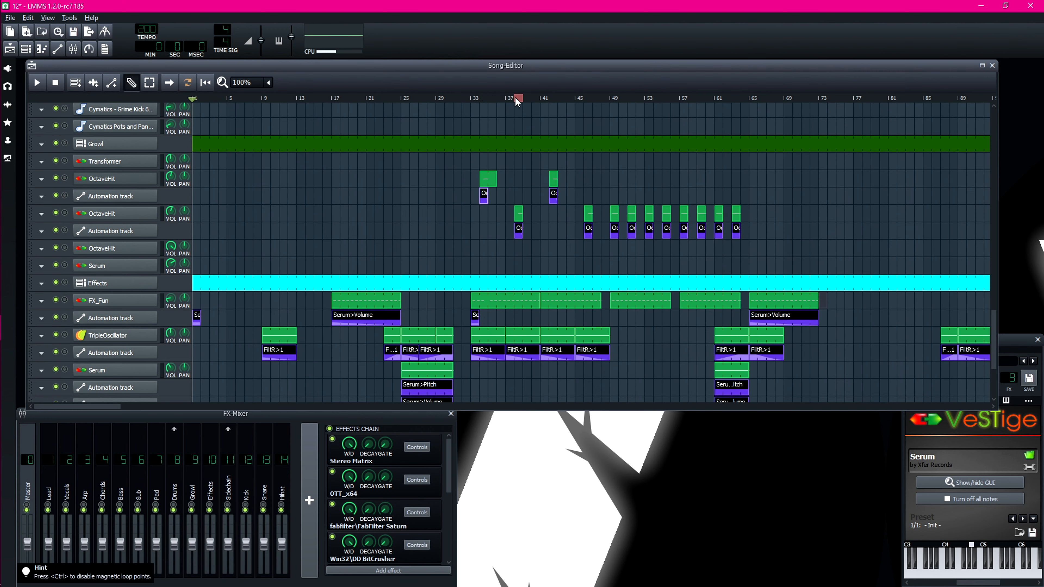
pyautogui.click(65, 213)
pyautogui.click(56, 231)
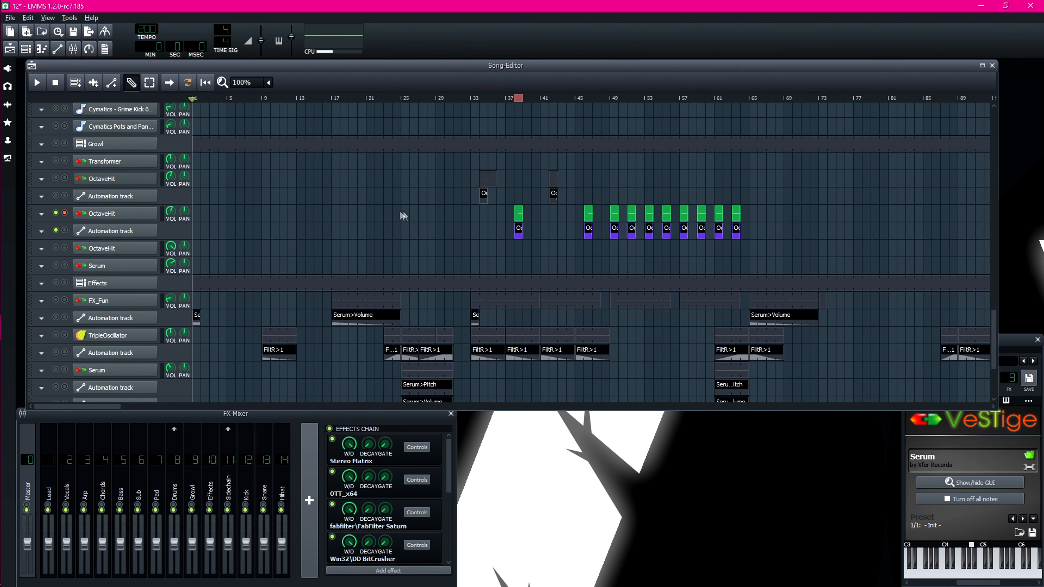
pyautogui.click(38, 83)
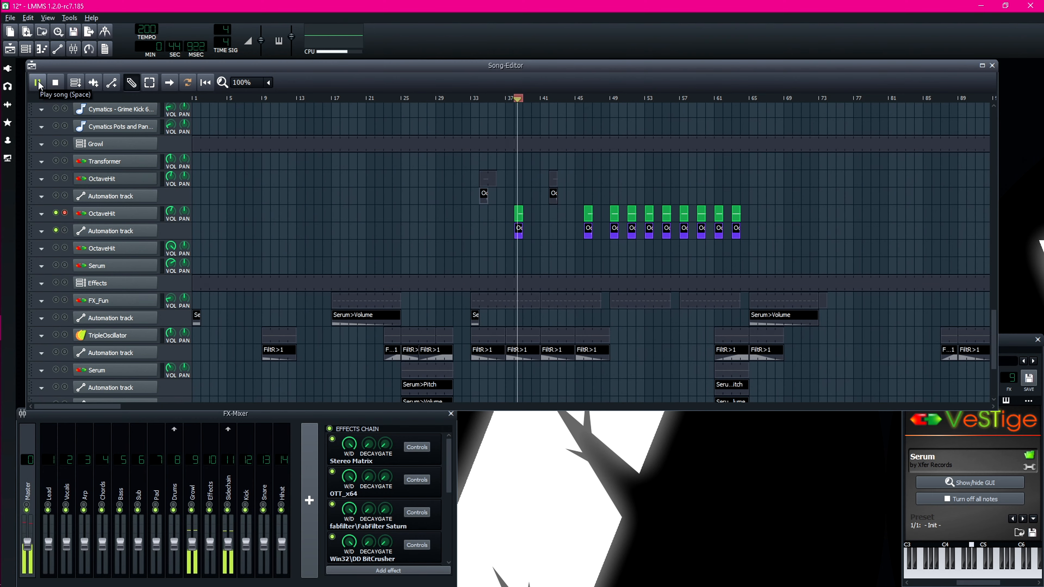
pyautogui.click(38, 83)
pyautogui.scroll(3, 504, 158)
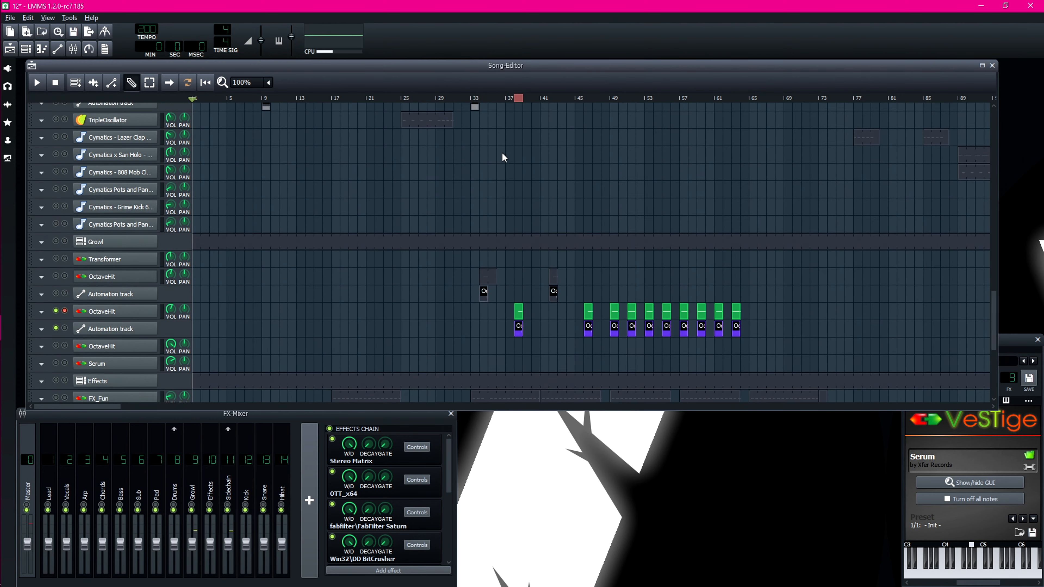
pyautogui.click(65, 311)
# Open the FX_Fun pattern at bar 33 in the Effects section to inspect its notes.
pyautogui.scroll(-4, 564, 240)
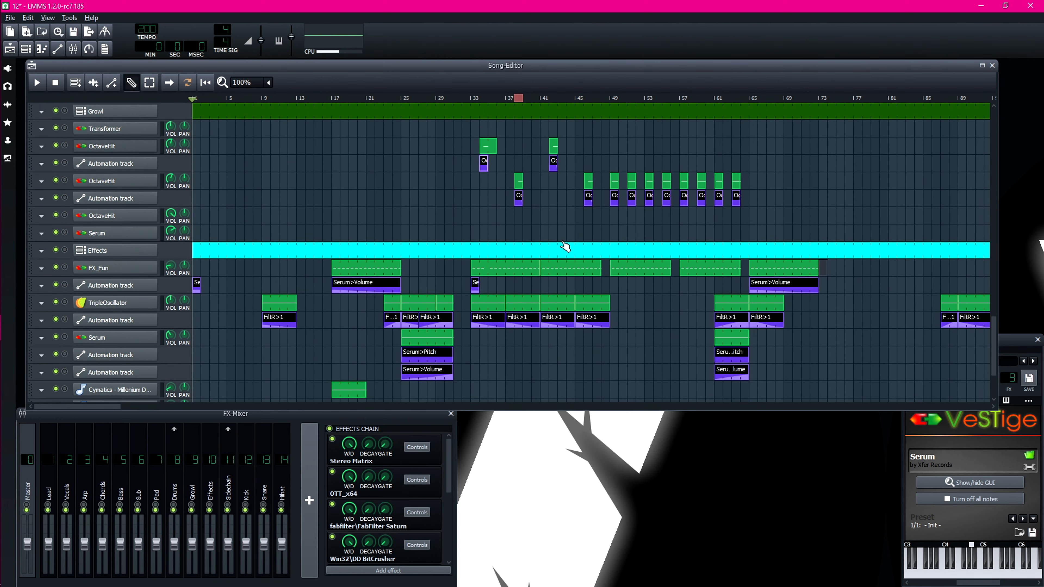
pyautogui.scroll(-2, 551, 239)
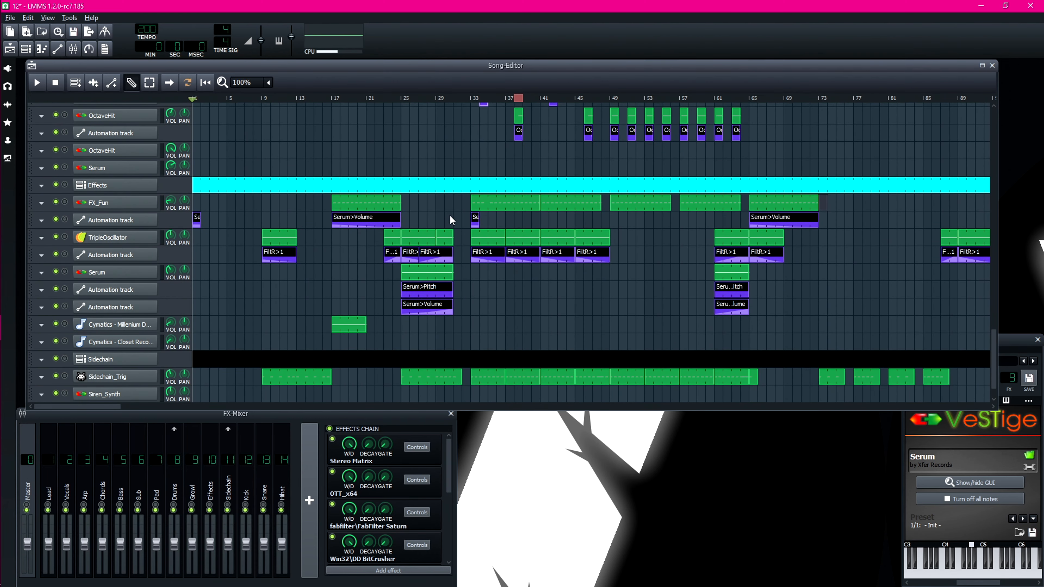
pyautogui.doubleClick(514, 206)
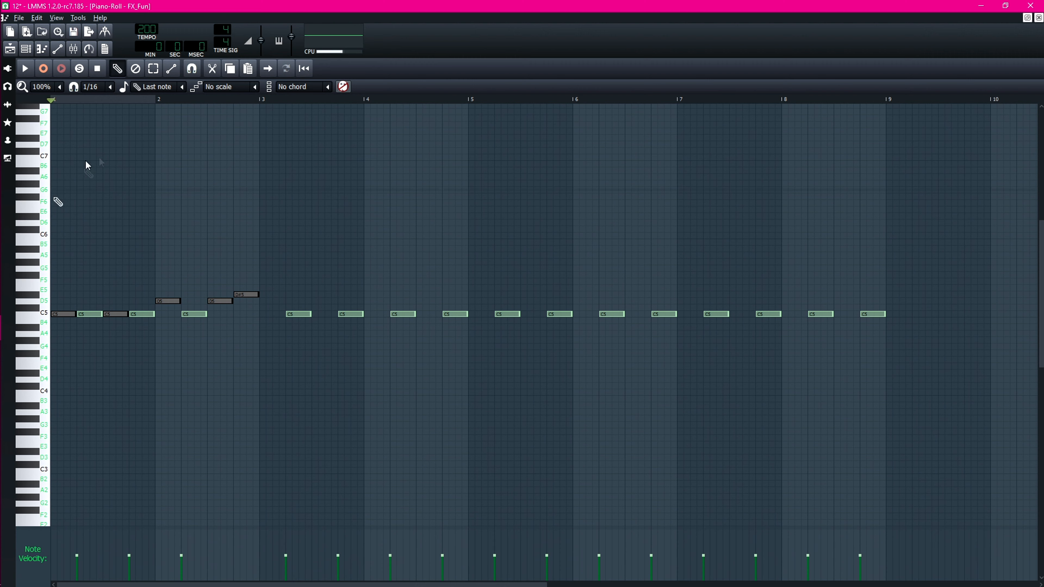
# Close the FX_Fun pattern and look over the tracks in the Effects and Sidechain sections.
pyautogui.press('space')
pyautogui.click(1038, 18)
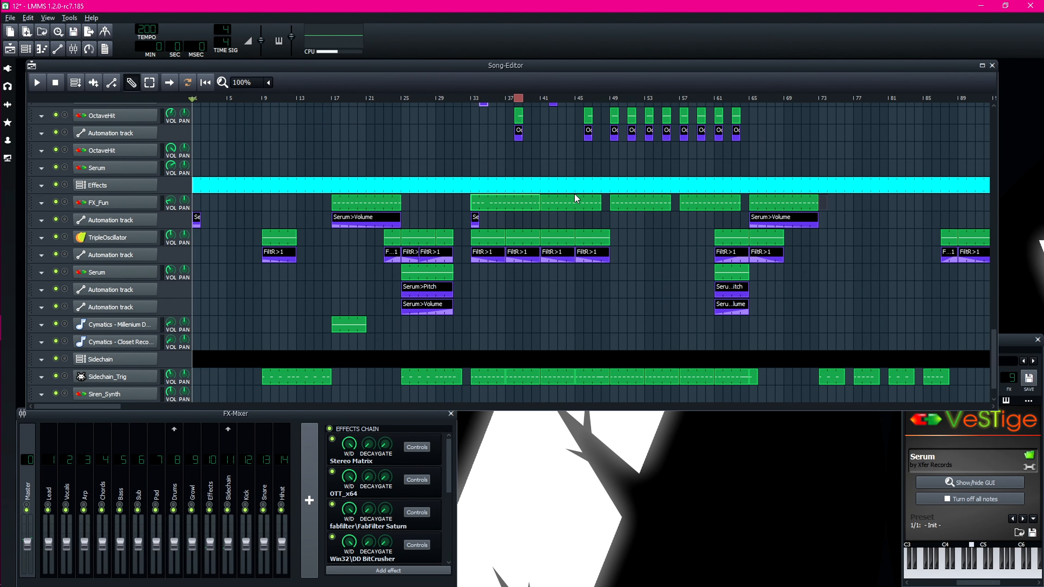
pyautogui.scroll(-2, 576, 198)
pyautogui.scroll(-1, 507, 185)
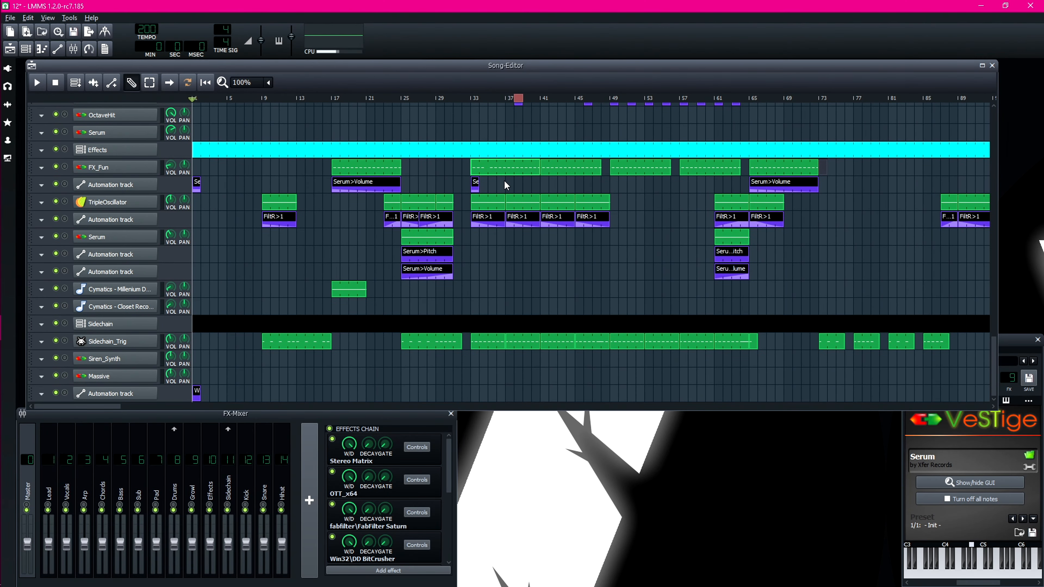
pyautogui.scroll(2, 498, 202)
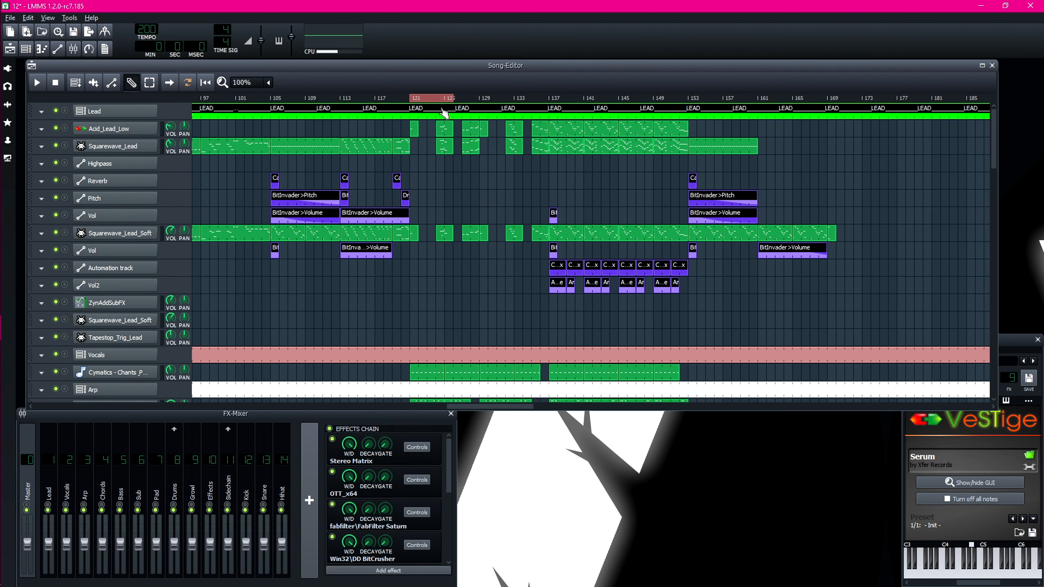
# Play the song from just before bar 121 with the Bass section in view and stop playback.
pyautogui.scroll(-10, 415, 211)
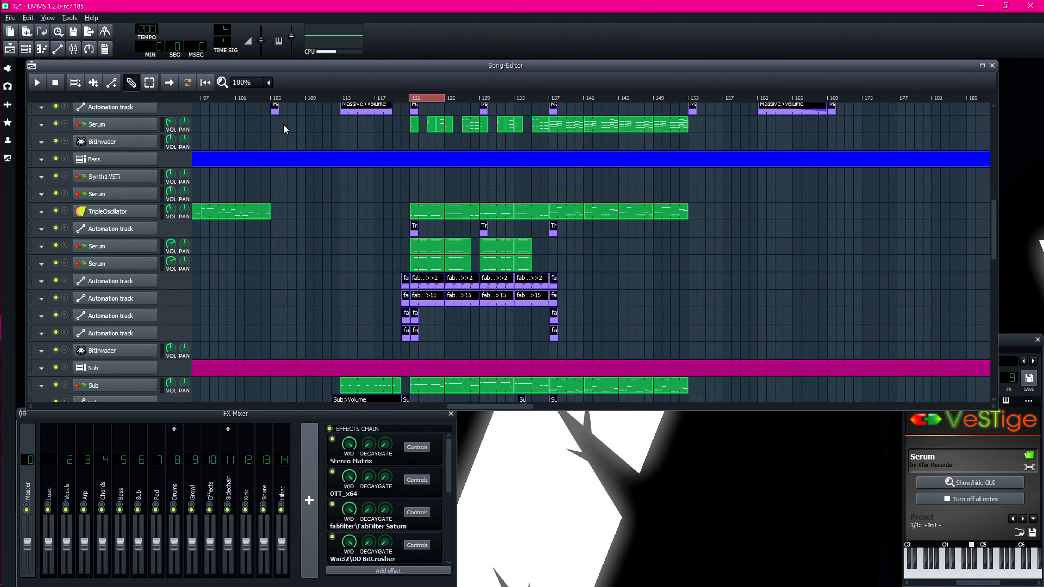
pyautogui.press('space')
pyautogui.moveTo(407, 99)
pyautogui.mouseDown()
pyautogui.moveTo(390, 98)
pyautogui.moveTo(407, 98)
pyautogui.mouseUp()
pyautogui.press('space')
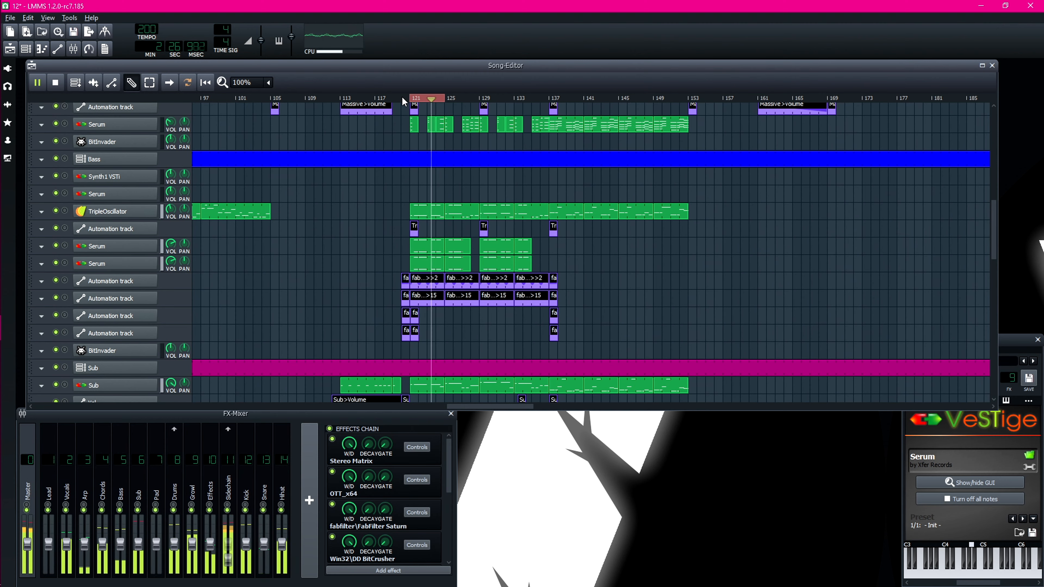
pyautogui.press('space')
# Open the pattern at bar 121 on the lower of the two active Serum bass tracks, listen to it and close it.
pyautogui.scroll(3, 487, 315)
pyautogui.scroll(-6, 477, 164)
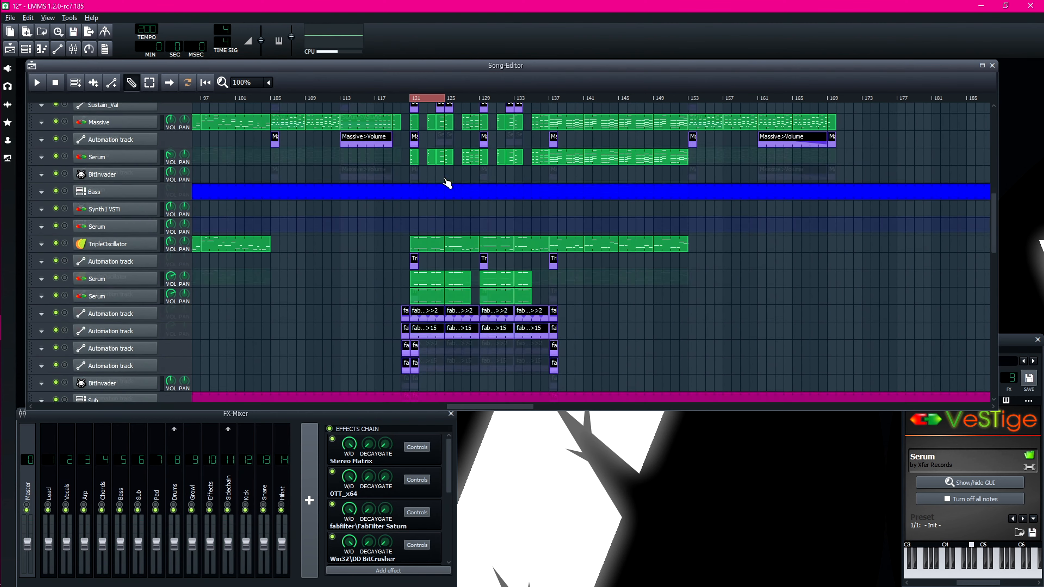
pyautogui.scroll(3, 437, 183)
pyautogui.scroll(10, 424, 170)
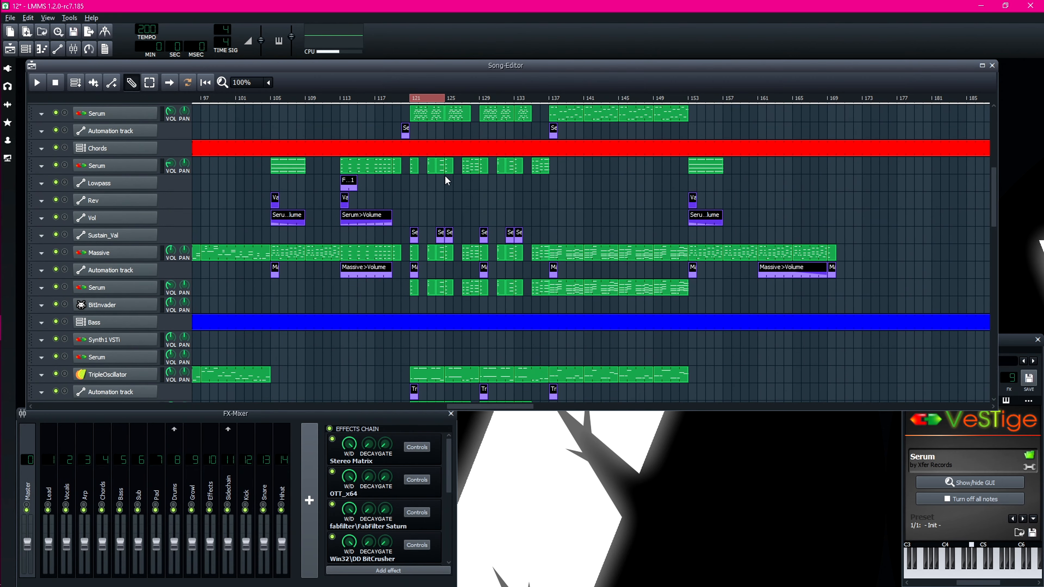
pyautogui.scroll(-10, 454, 209)
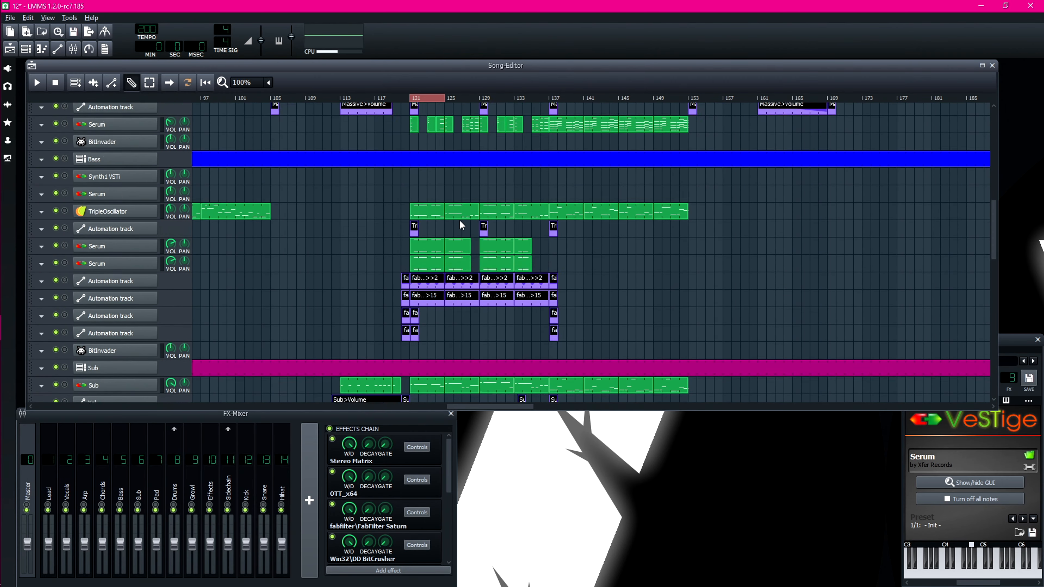
pyautogui.doubleClick(433, 170)
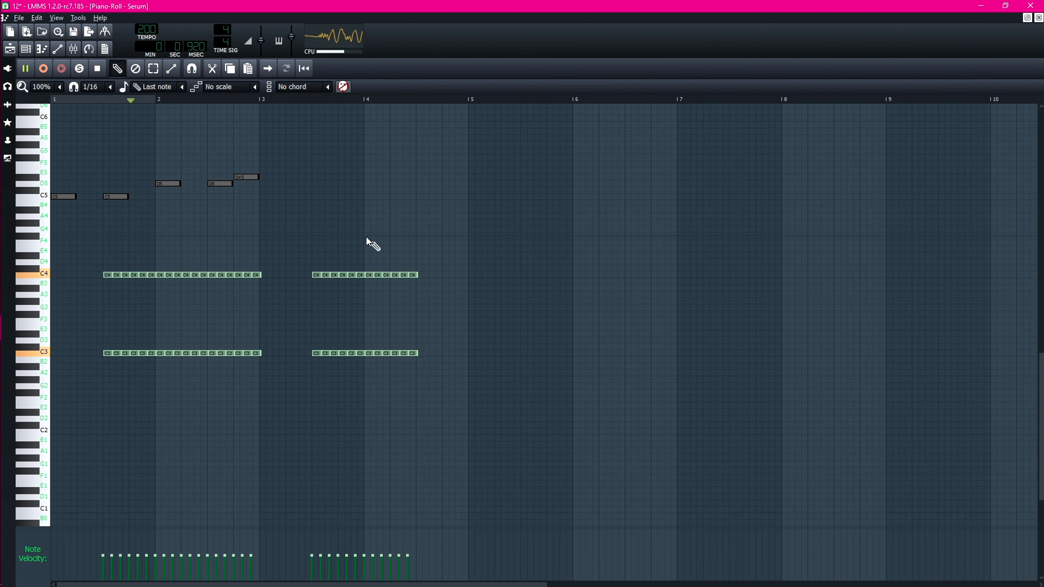
pyautogui.click(1038, 17)
# Open the pattern at bar 121 on the upper of the two active Serum bass tracks to inspect its notes and close it.
pyautogui.doubleClick(425, 152)
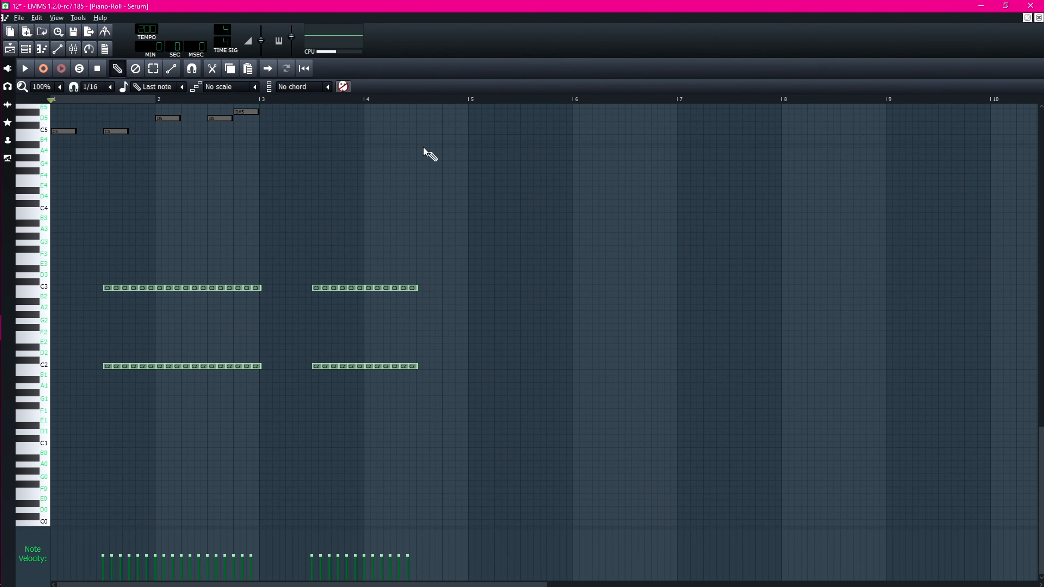
pyautogui.press('space')
pyautogui.click(1039, 17)
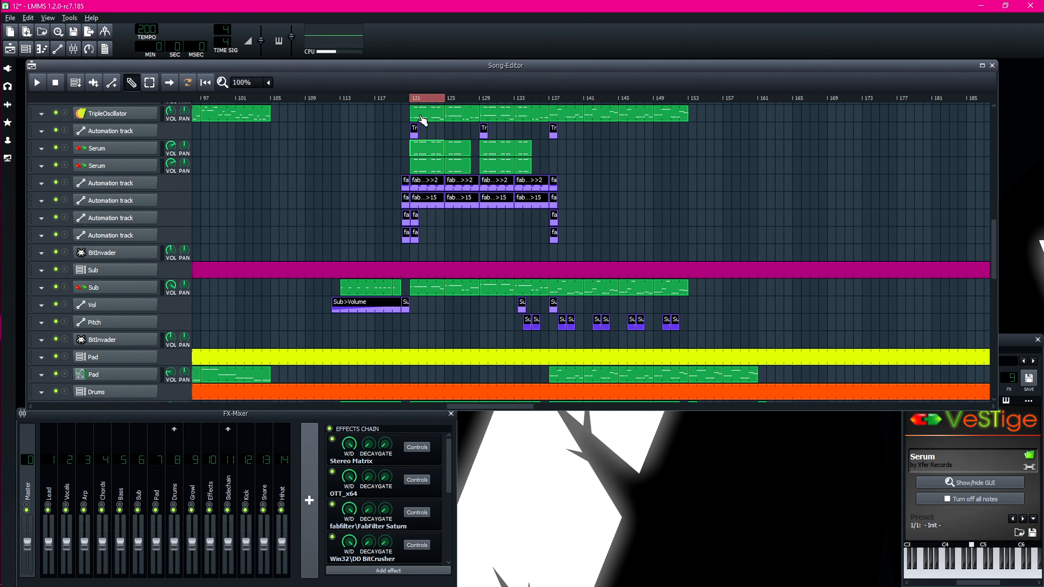
# Open the TripleOscillator pattern at bar 121 in the Bass section, listen to it and close it.
pyautogui.doubleClick(423, 121)
pyautogui.press('space')
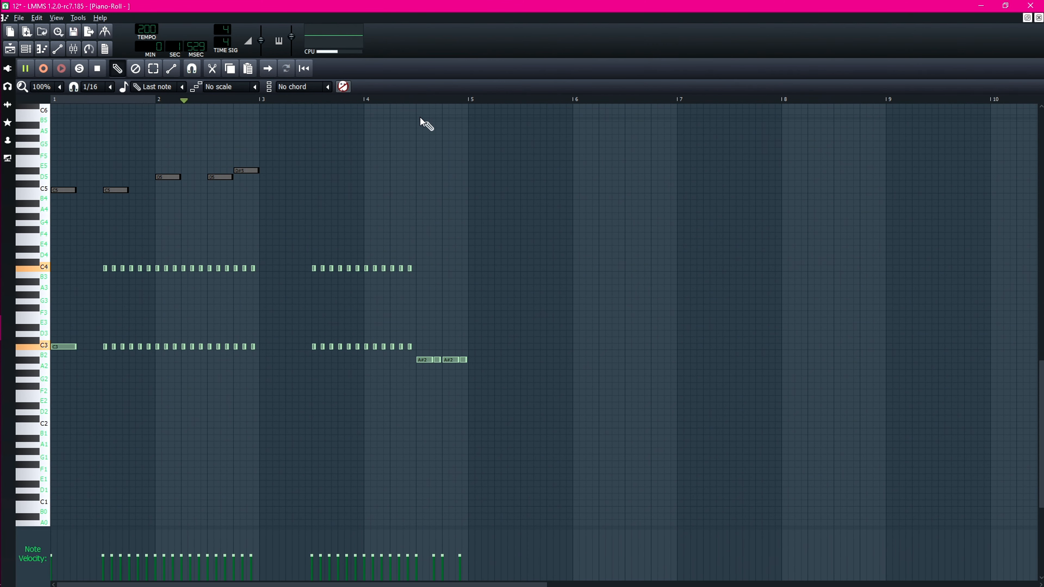
pyautogui.click(1039, 18)
# Open the TripleOscillator pattern at bar 121 in the Drums section, listen to it and close it.
pyautogui.scroll(-5, 476, 178)
pyautogui.scroll(2, 476, 178)
pyautogui.scroll(-10, 476, 178)
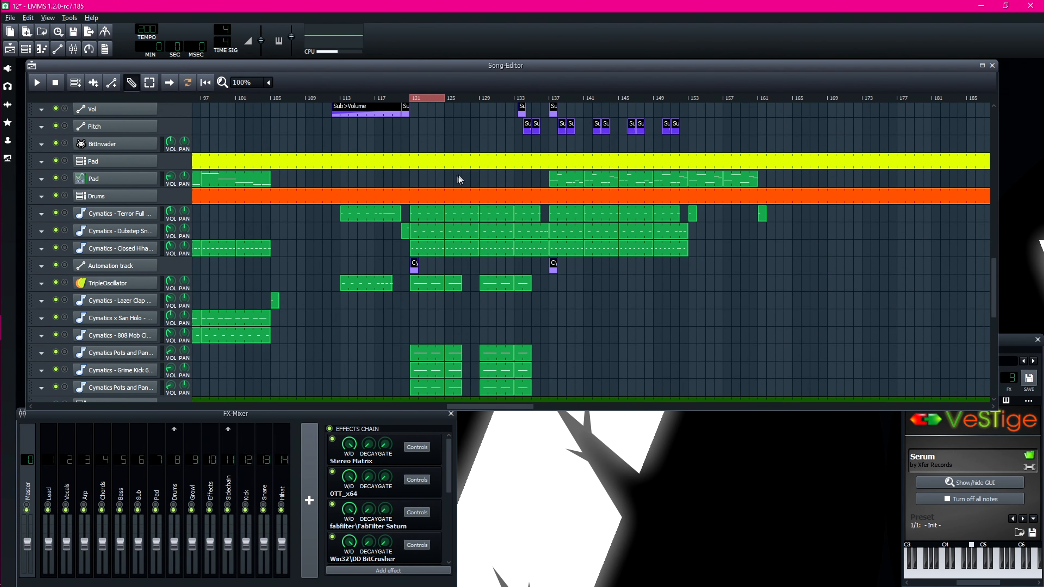
pyautogui.scroll(-2, 435, 205)
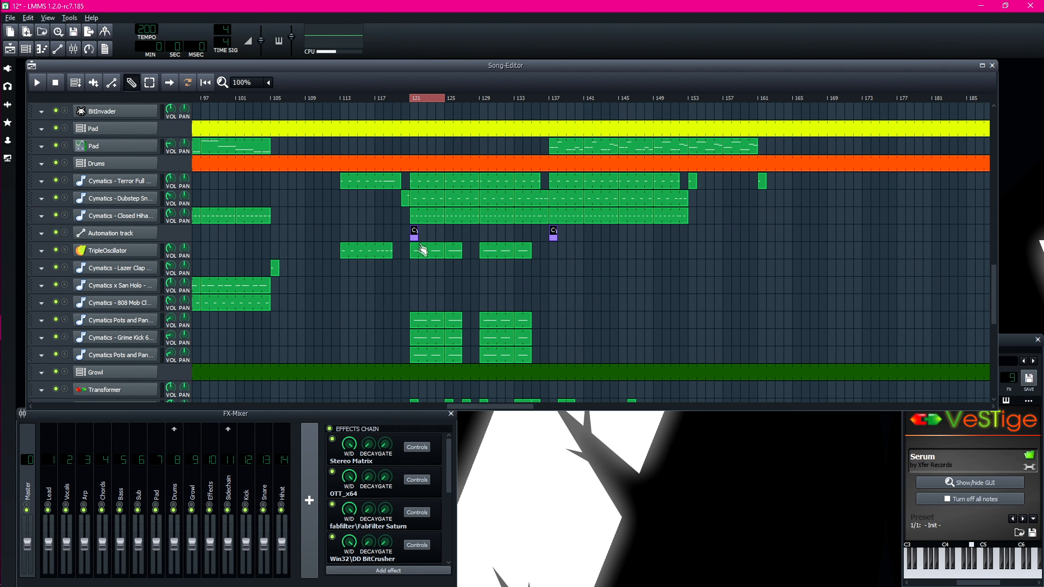
pyautogui.doubleClick(420, 257)
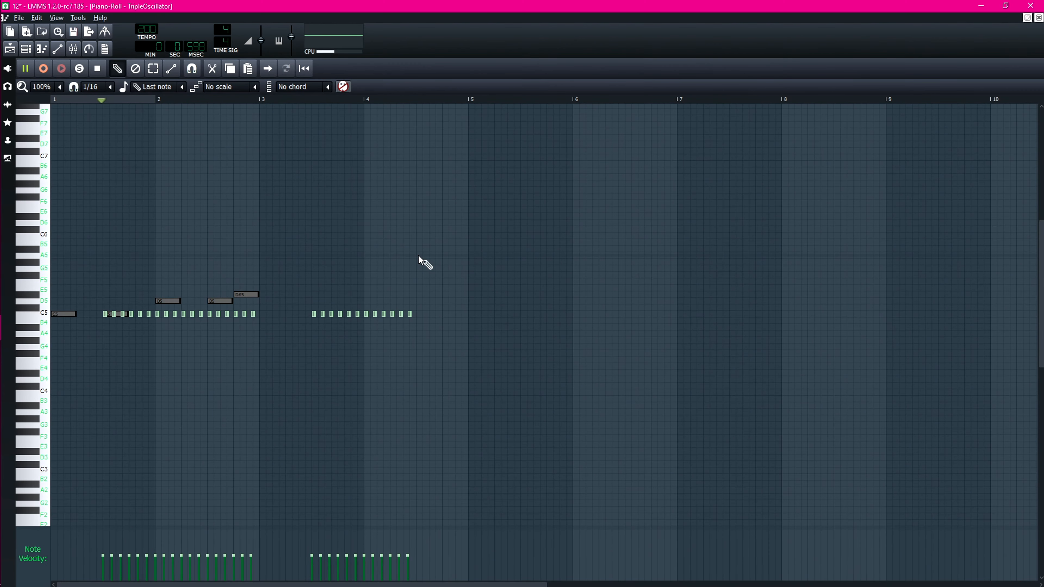
pyautogui.press('space')
pyautogui.click(1038, 18)
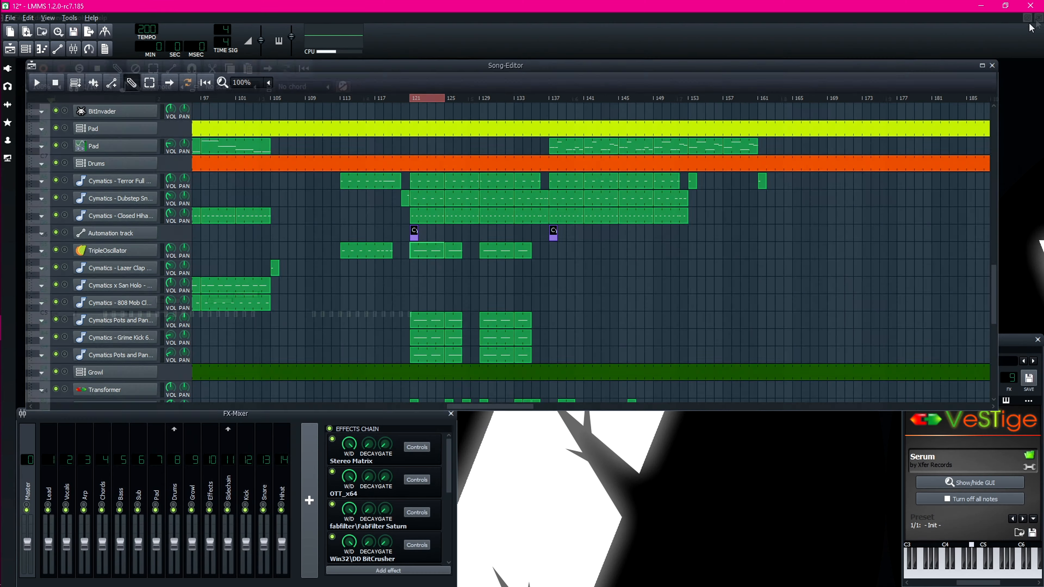
# Solo the Grime Kick track with both Pots and Pan tracks active, listen from bar 121, and remove the solo.
pyautogui.scroll(-4, 425, 315)
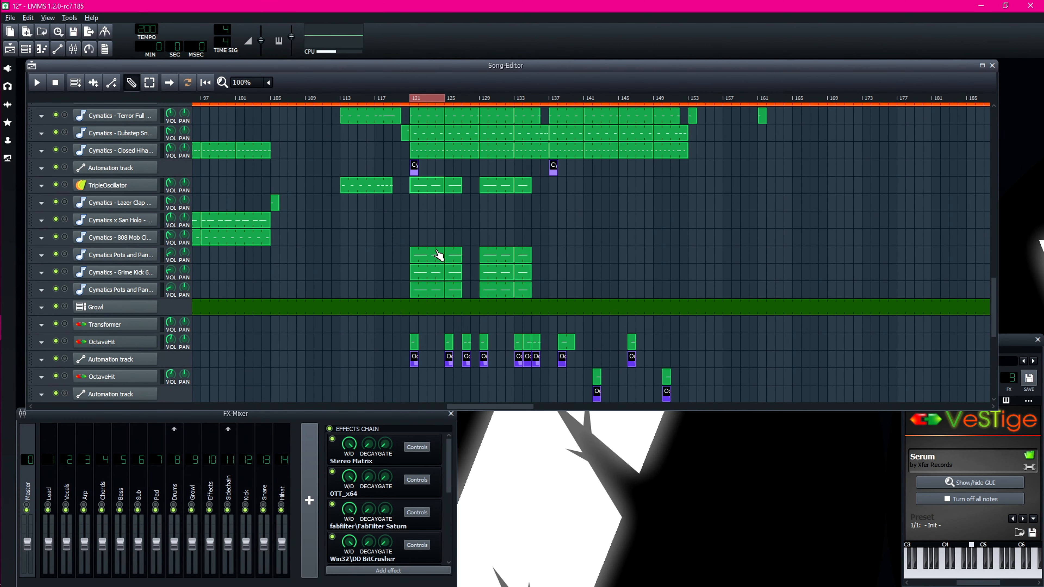
pyautogui.click(65, 272)
pyautogui.click(56, 254)
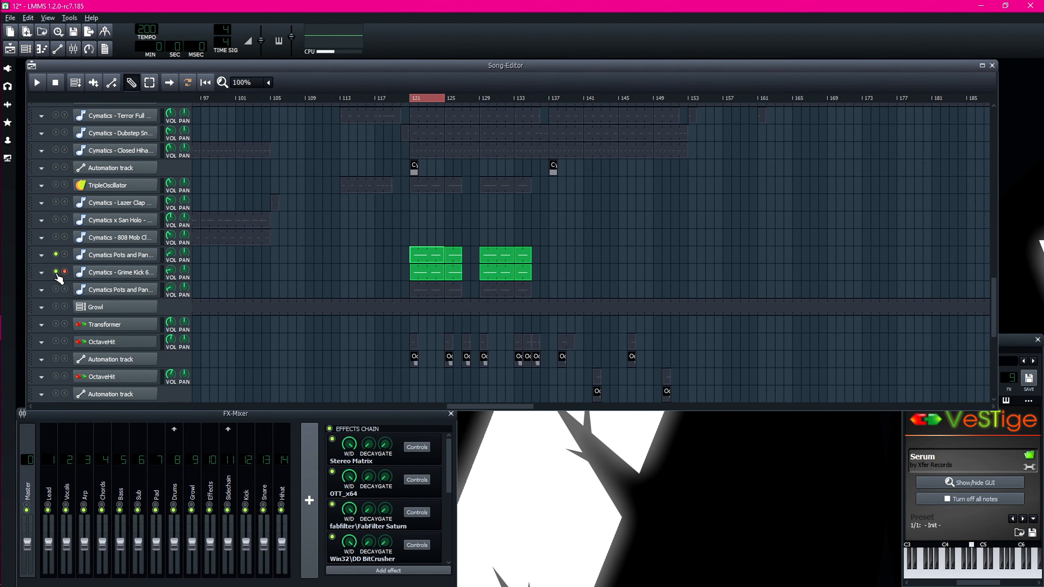
pyautogui.click(55, 289)
pyautogui.press('space')
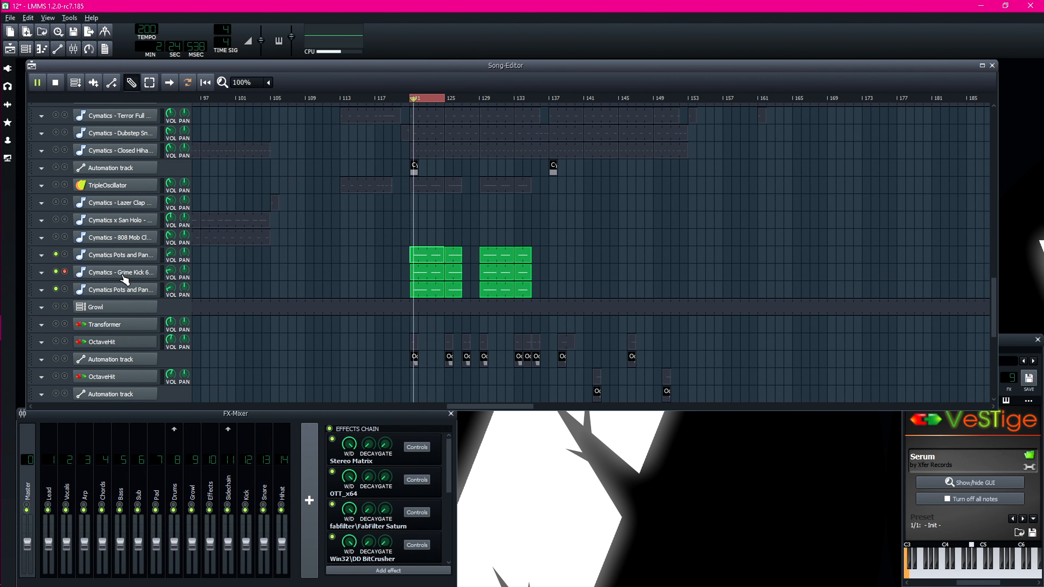
pyautogui.click(66, 272)
pyautogui.press('space')
pyautogui.click(56, 256)
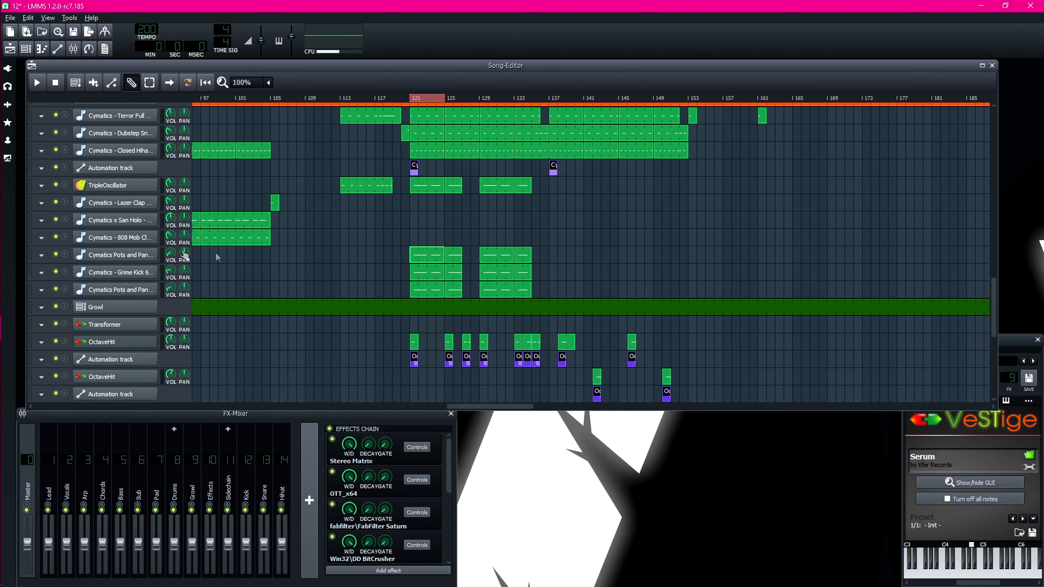
# Look over the clips around bars 121 to 137 across the Effects, Sub, Bass, Chords and Arp sections.
pyautogui.scroll(-5, 345, 294)
pyautogui.scroll(4, 361, 291)
pyautogui.scroll(-5, 371, 288)
pyautogui.scroll(-1, 372, 288)
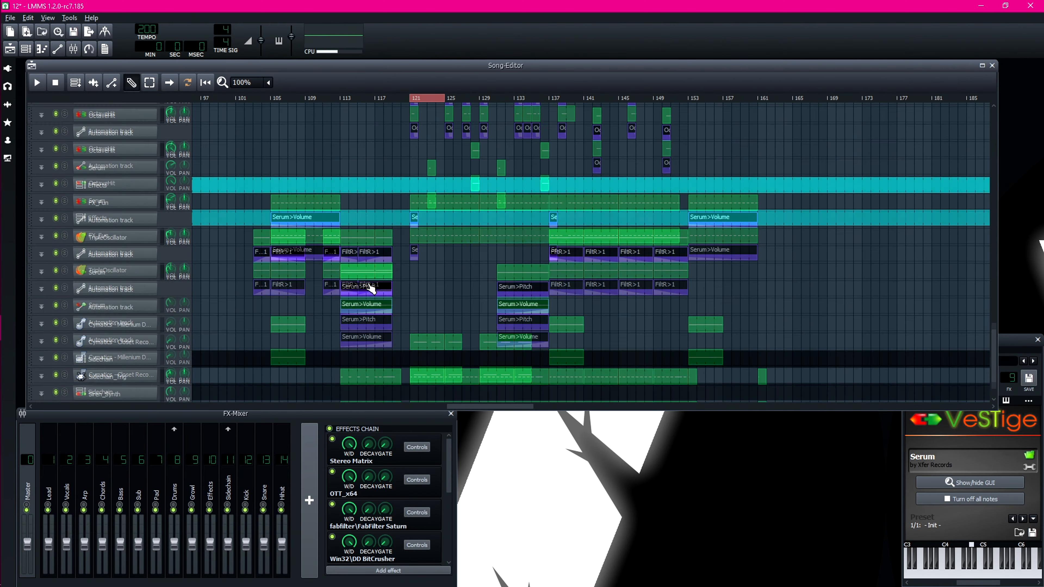
pyautogui.scroll(5, 431, 283)
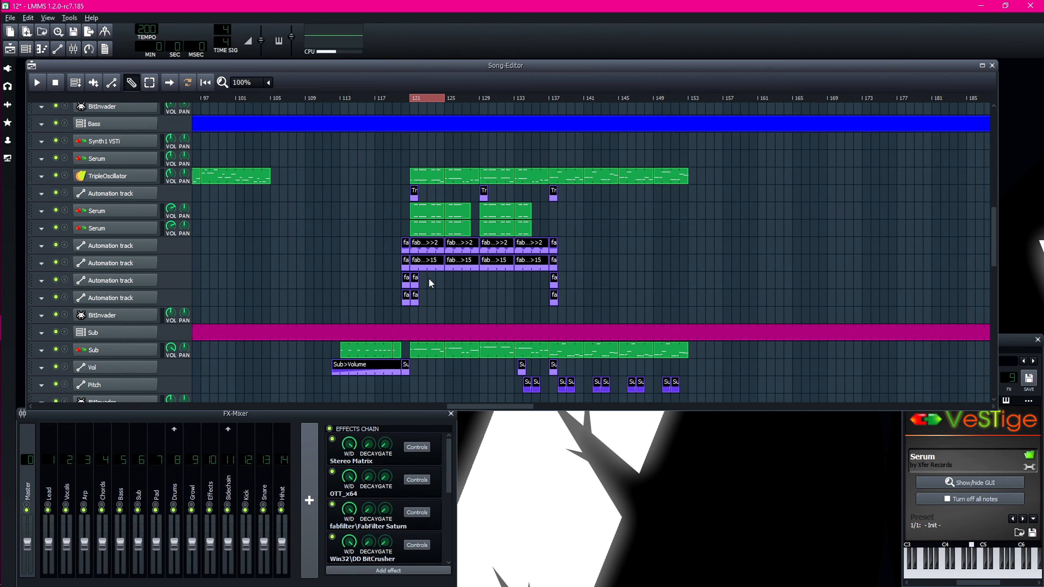
pyautogui.scroll(-3, 452, 272)
pyautogui.scroll(6, 455, 228)
pyautogui.scroll(2, 443, 214)
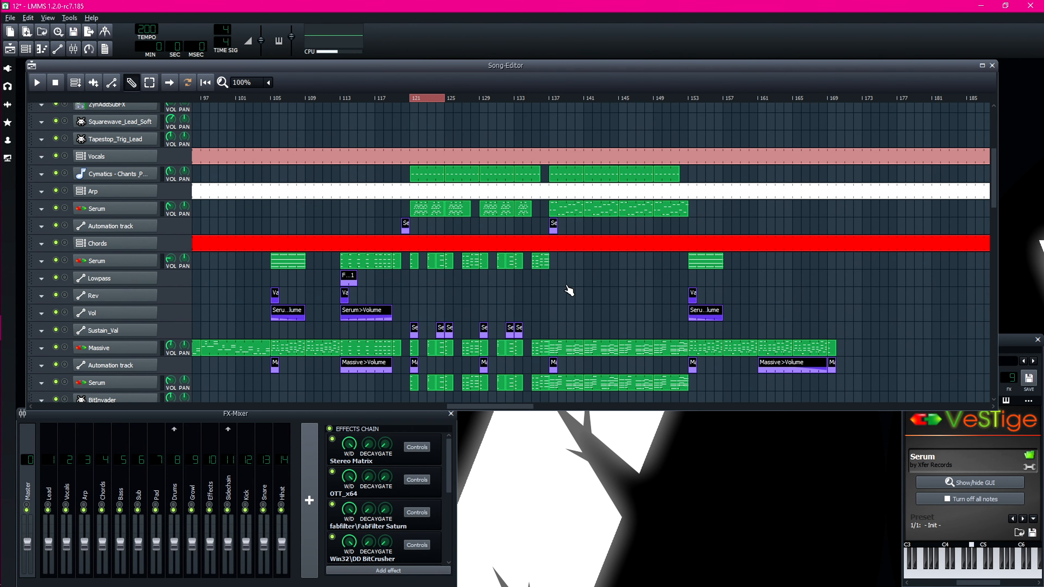
pyautogui.scroll(-4, 469, 260)
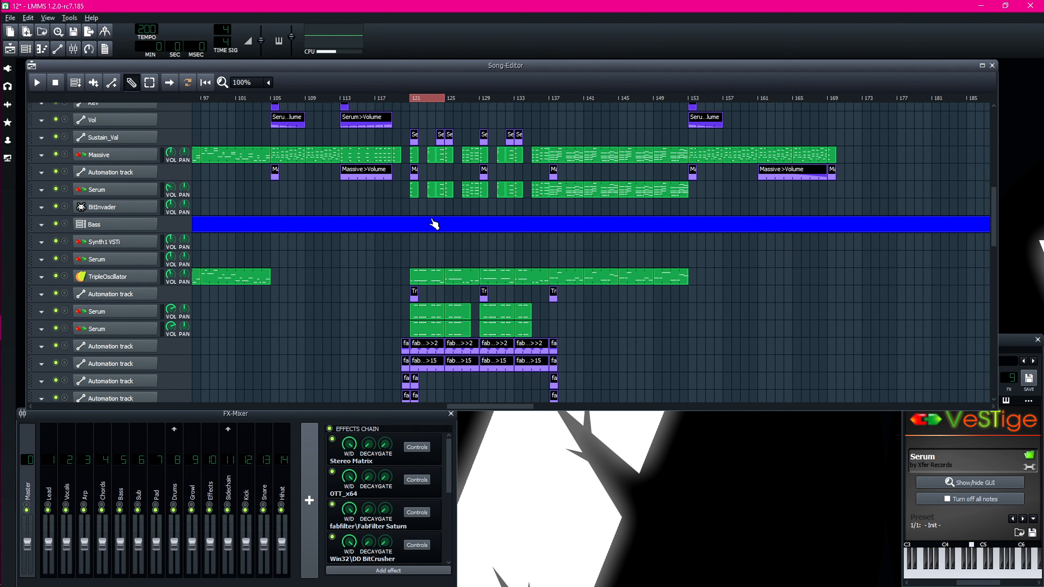
pyautogui.scroll(1, 431, 236)
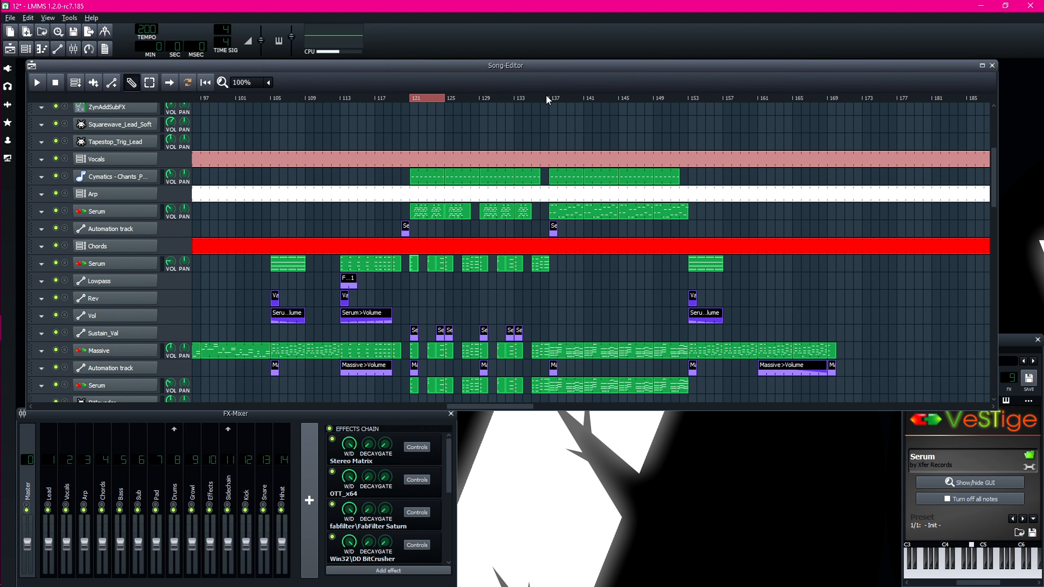
# Set the loop to bars 137 to 153, play from just before bar 137, and stop playback.
pyautogui.rightClick(563, 98)
pyautogui.rightClick(694, 101)
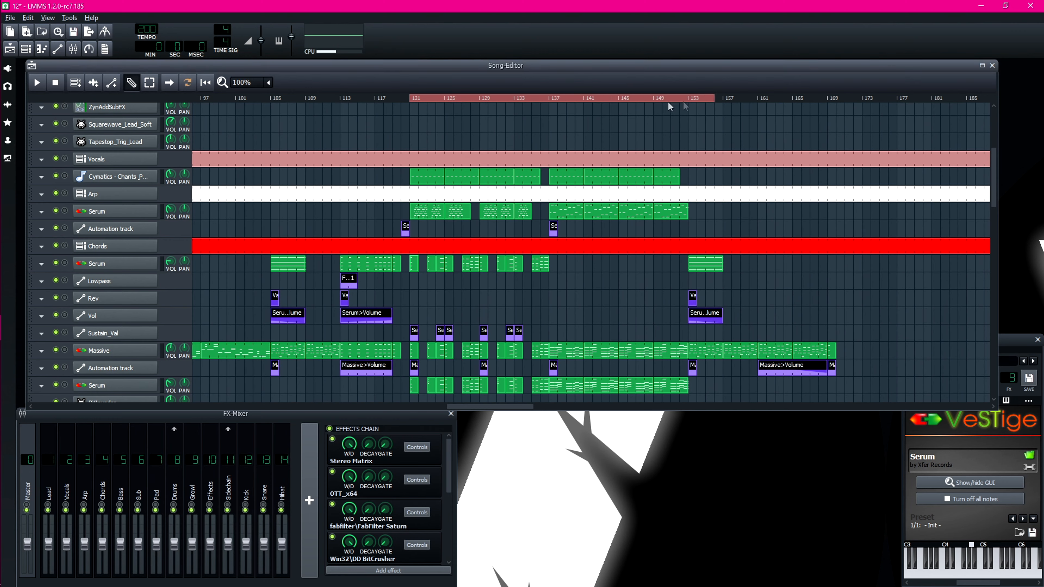
pyautogui.rightClick(552, 99)
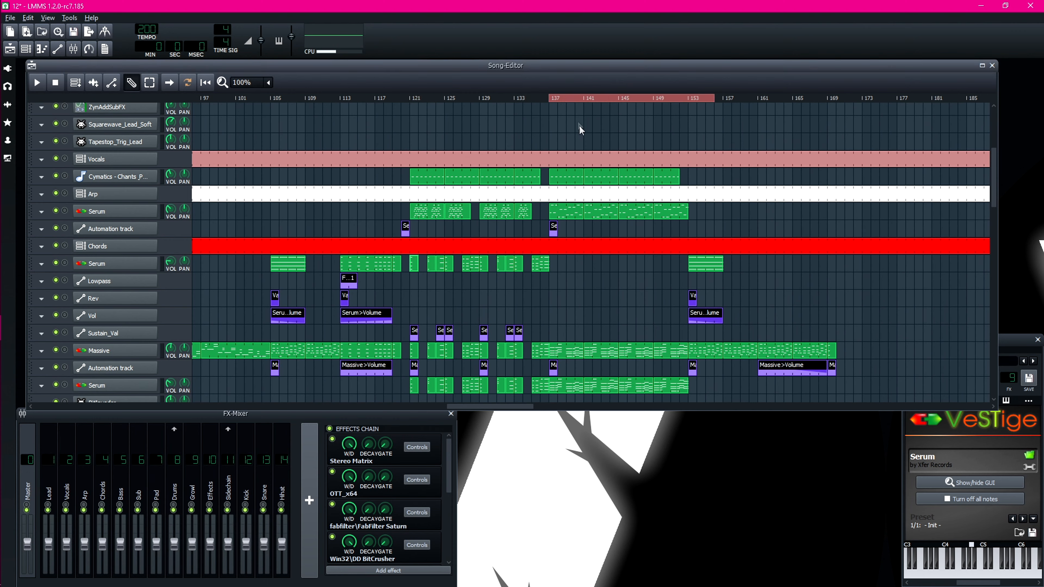
pyautogui.rightClick(688, 100)
pyautogui.click(544, 99)
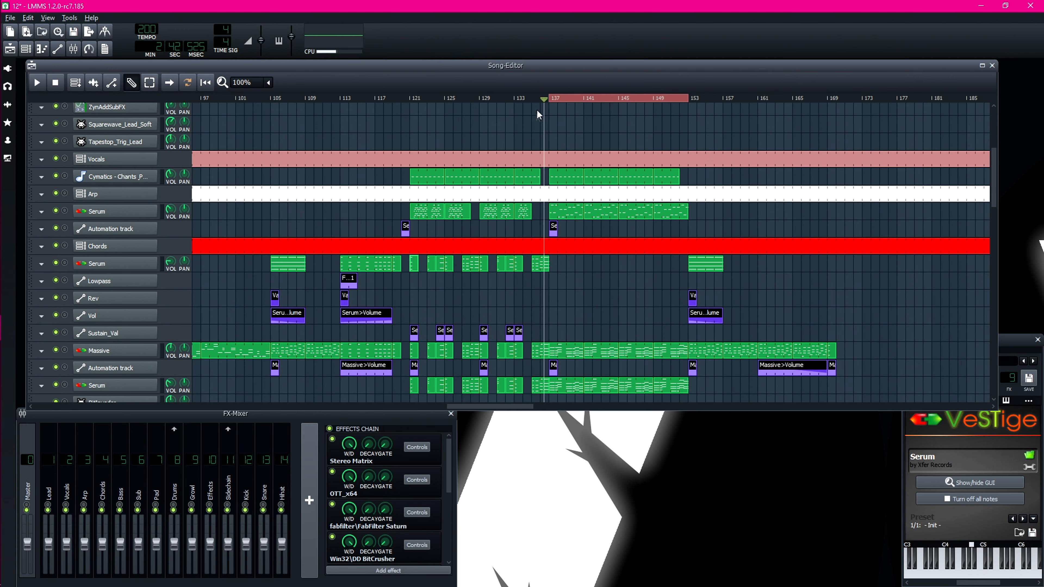
pyautogui.press('space')
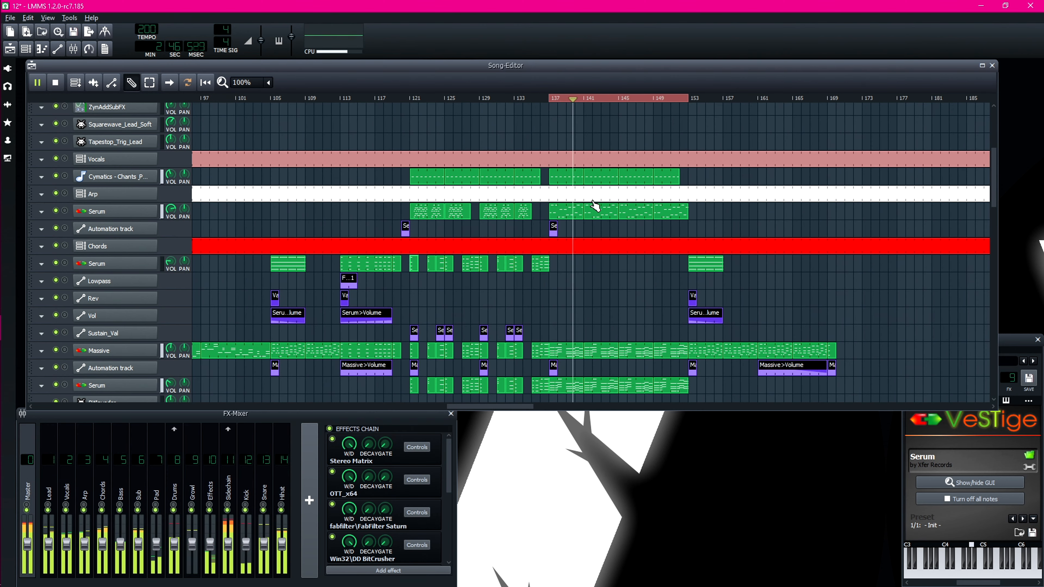
pyautogui.press('space')
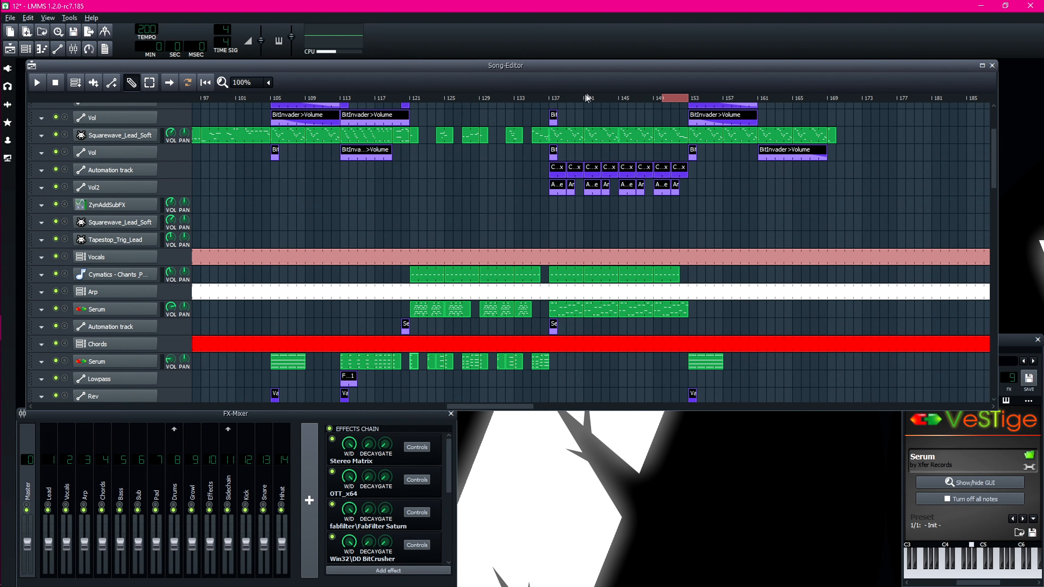
# Move the loop start back to bar 109 and return to the Lead tracks.
pyautogui.moveTo(587, 98); pyautogui.dragTo(306, 98)
pyautogui.scroll(3, 411, 123)
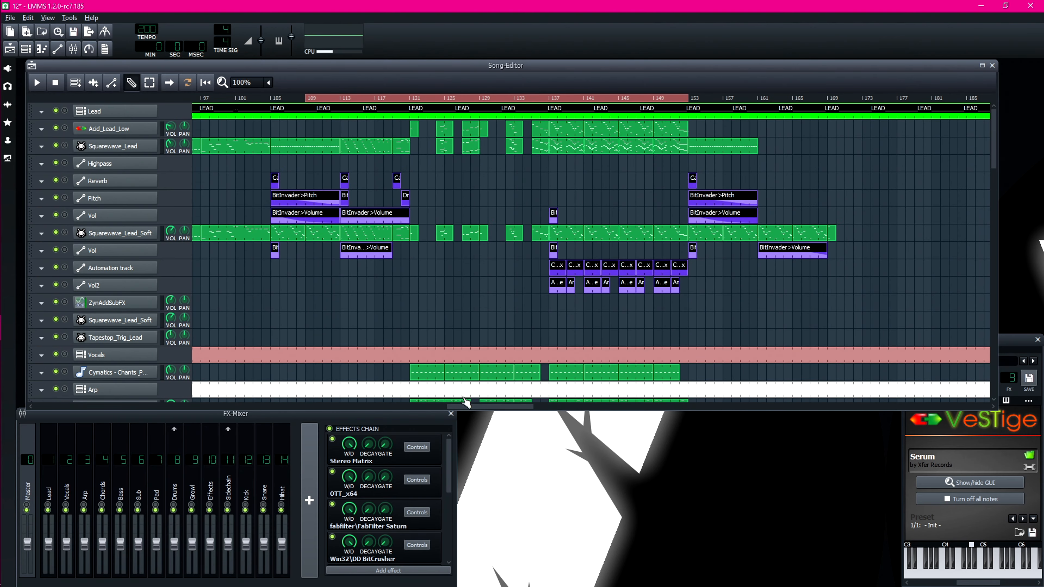